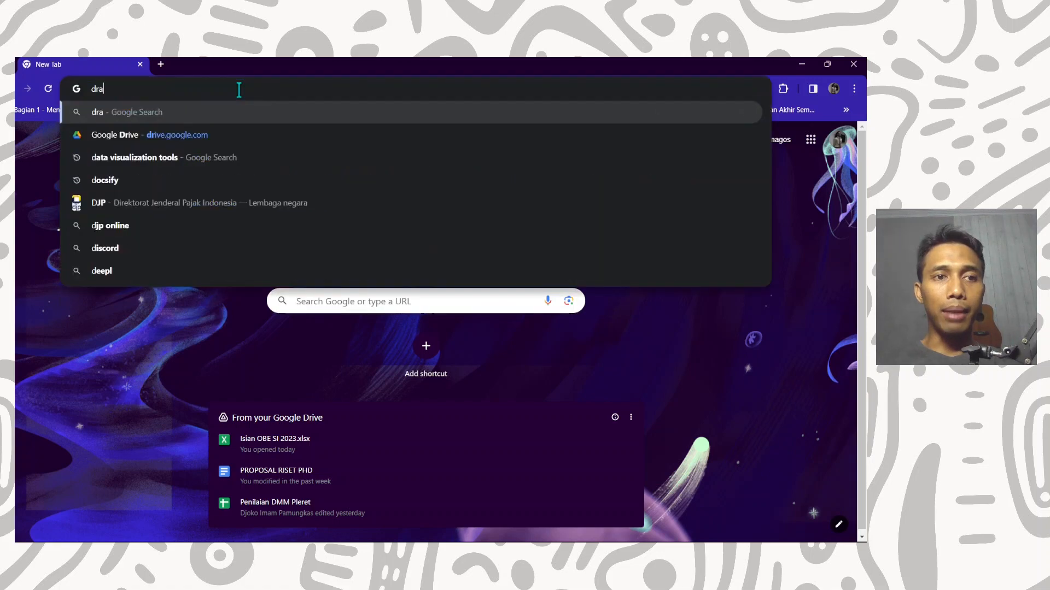
Step: Open draw.io at app.diagrams.net and start a new diagram with Device as the storage location
key("Return")
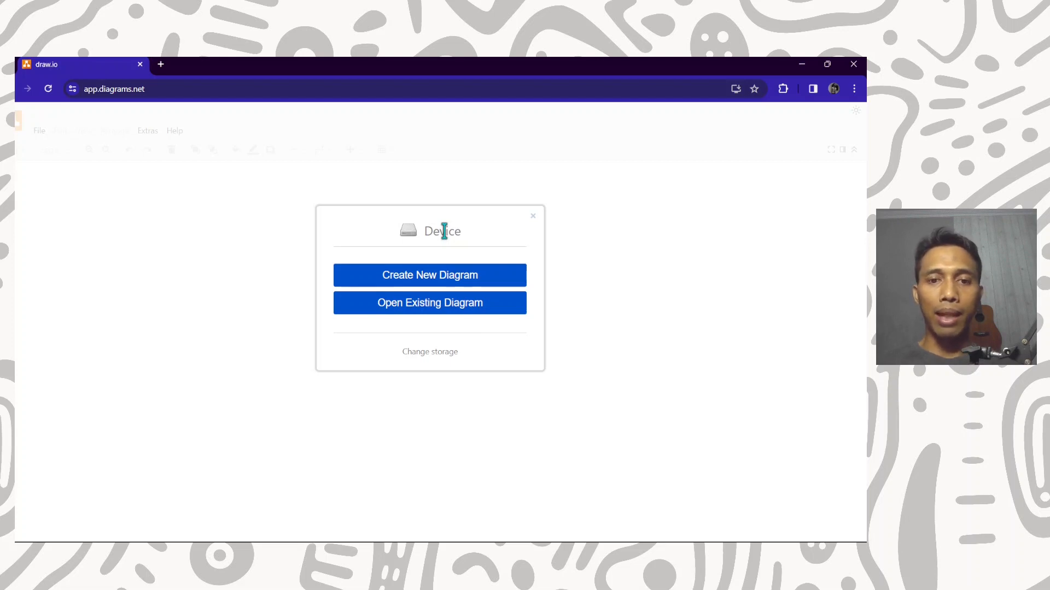
left_click(430, 353)
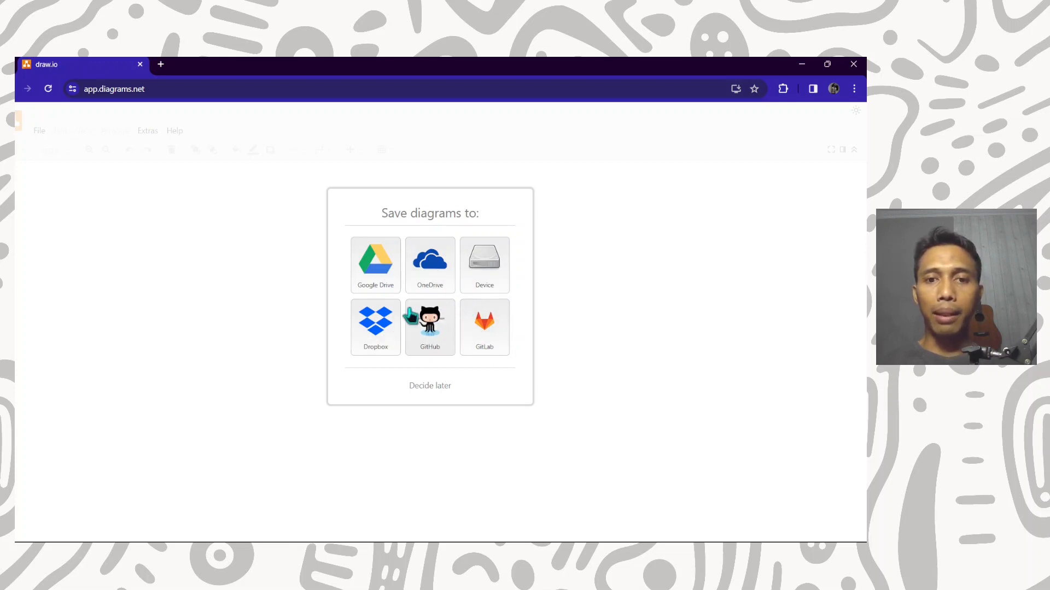
left_click(494, 268)
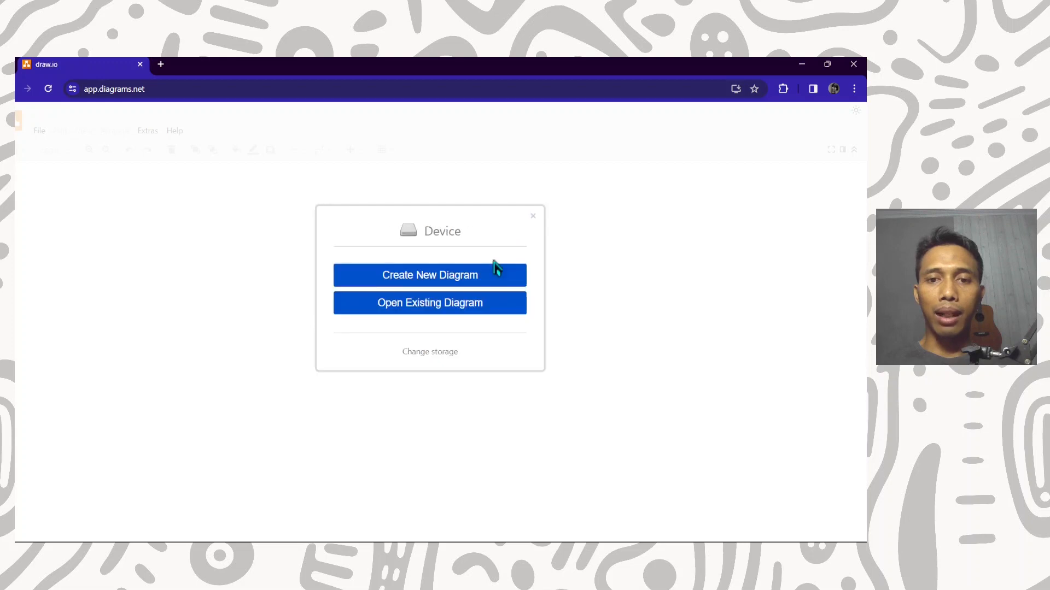
left_click(452, 289)
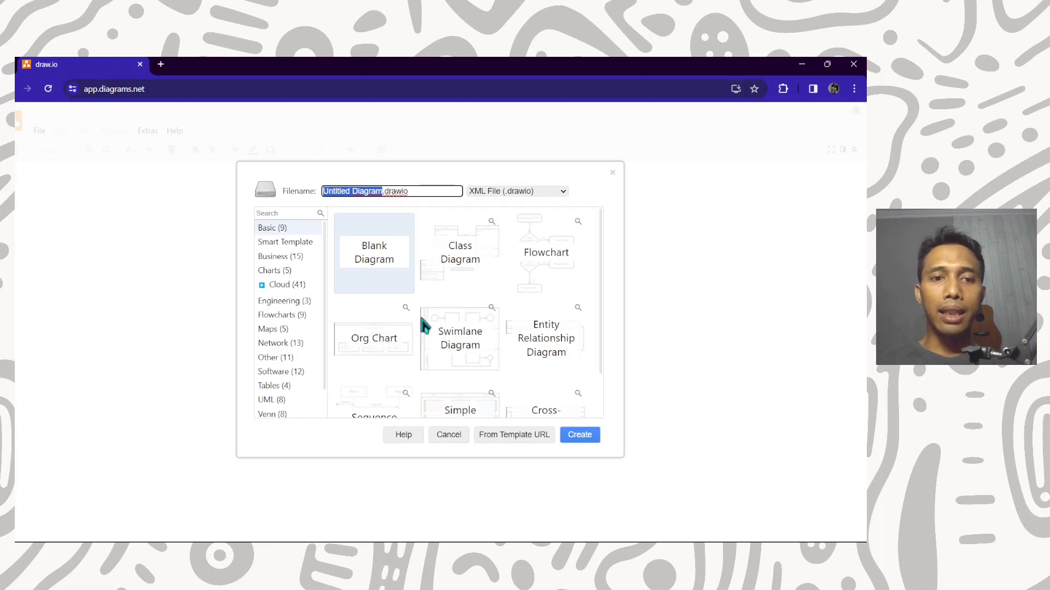
Step: Look over the template categories and create a blank diagram with the filename activity_diagram.drawio
scroll(445, 327, "down", 1)
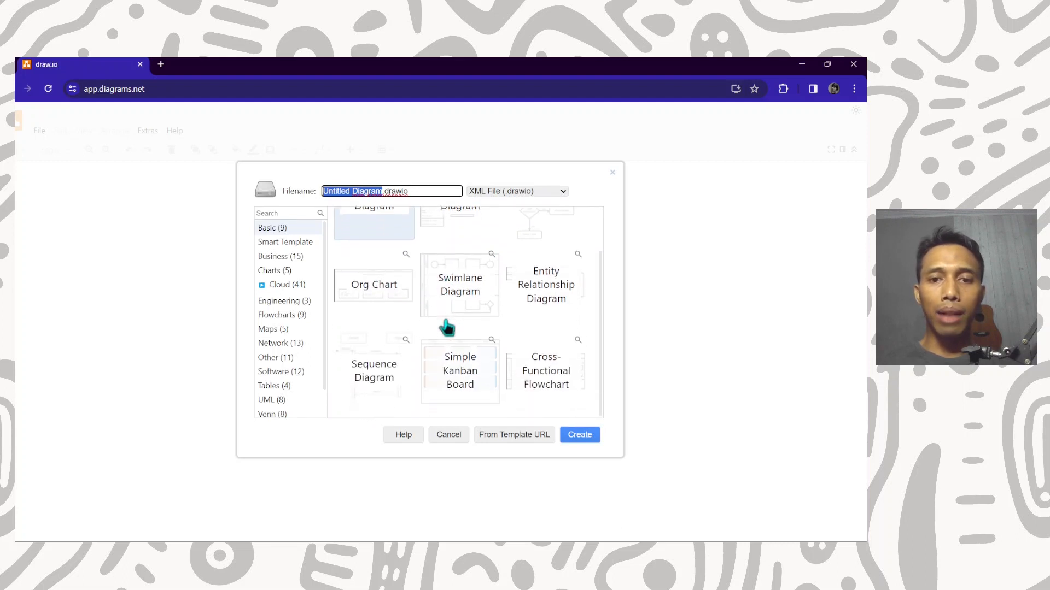
scroll(446, 327, "up", 1)
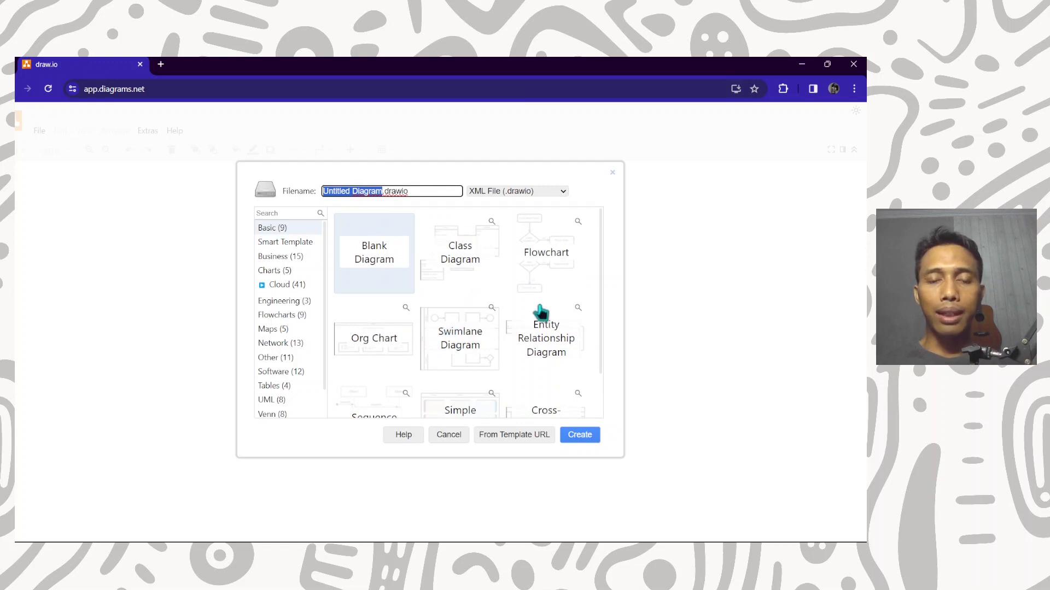
scroll(541, 317, "down", 1)
scroll(543, 322, "up", 1)
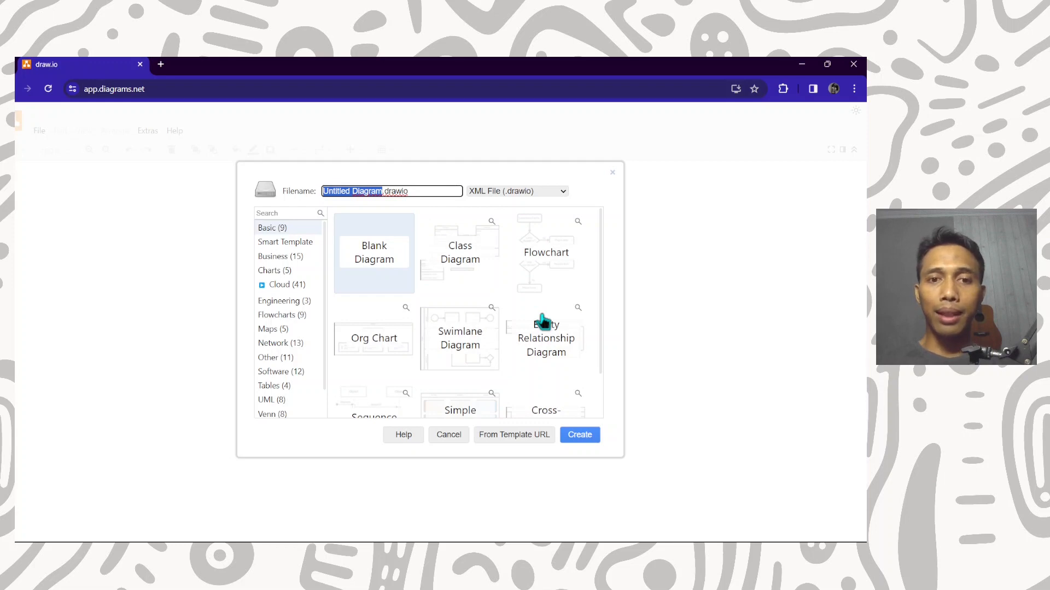
left_click(379, 261)
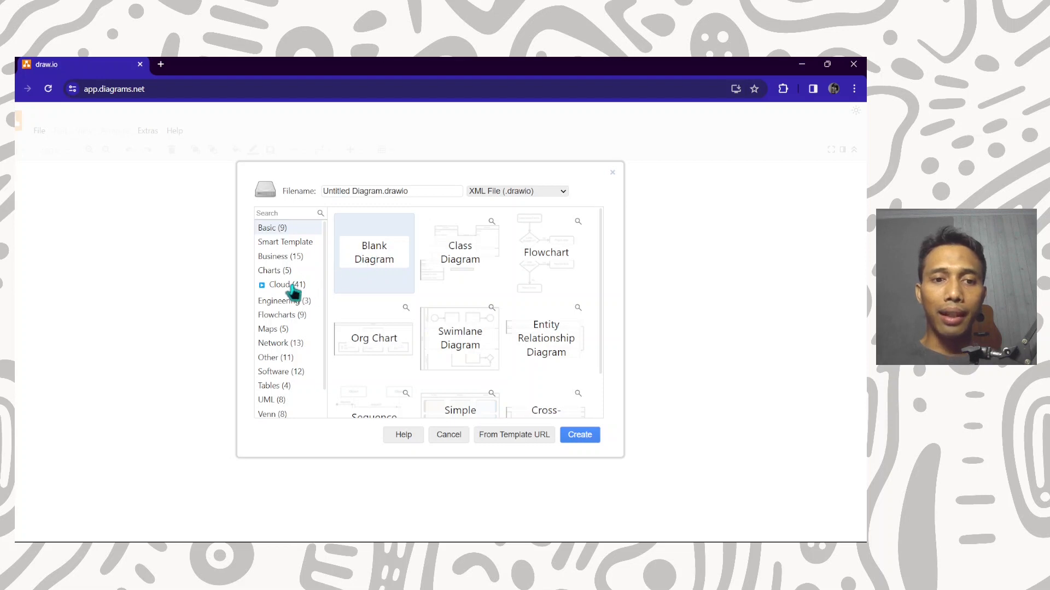
scroll(290, 331, "down", 1)
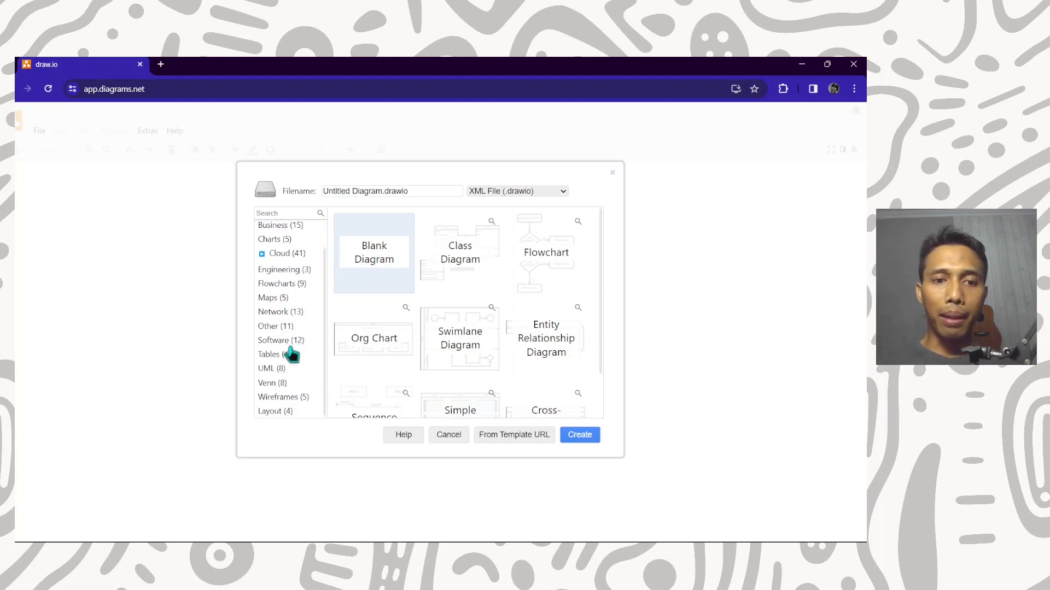
scroll(283, 303, "up", 1)
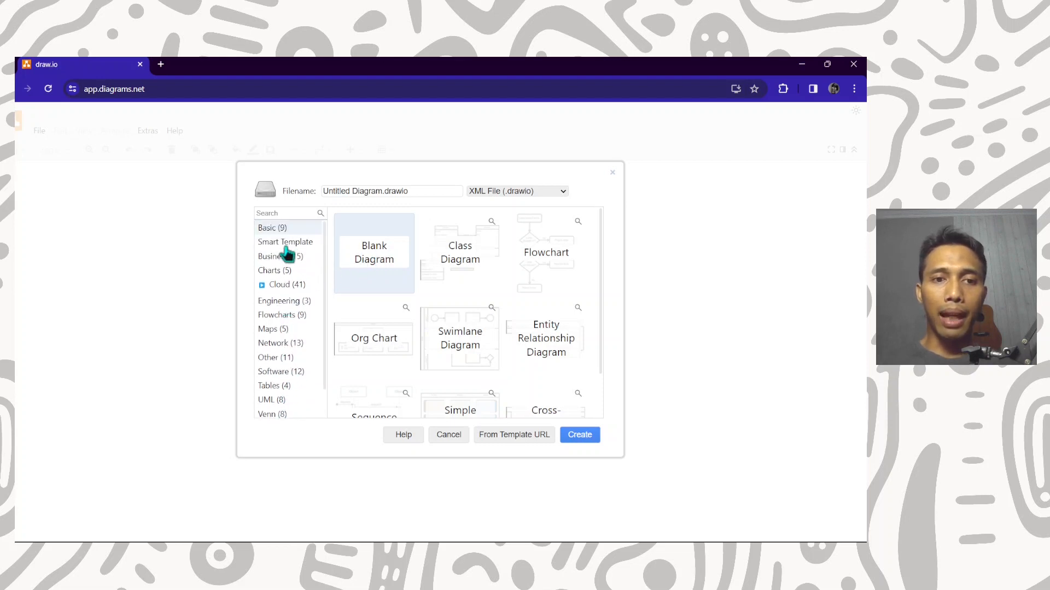
scroll(292, 315, "down", 1)
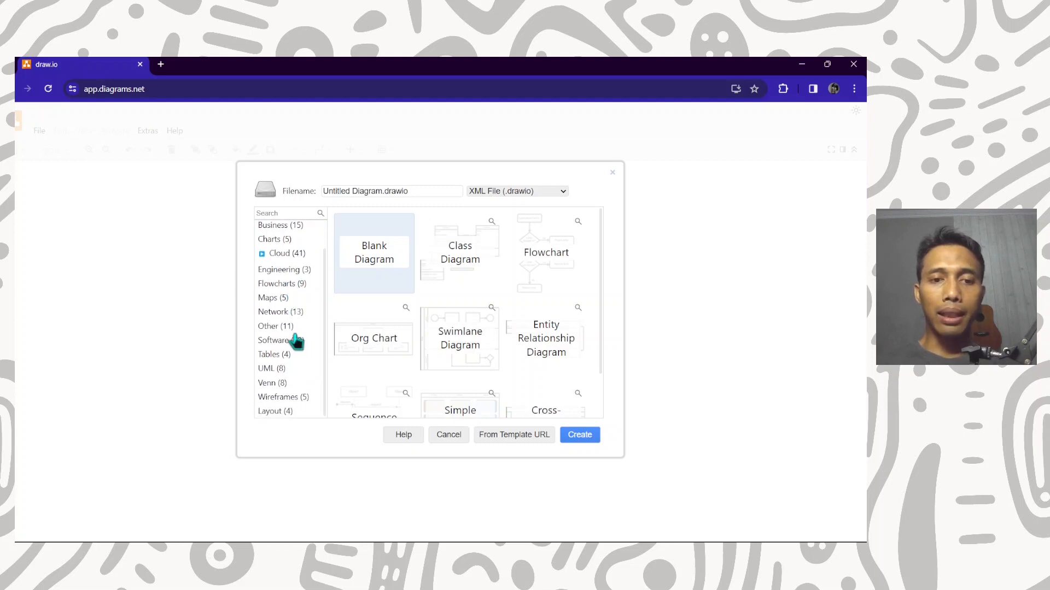
scroll(295, 338, "up", 1)
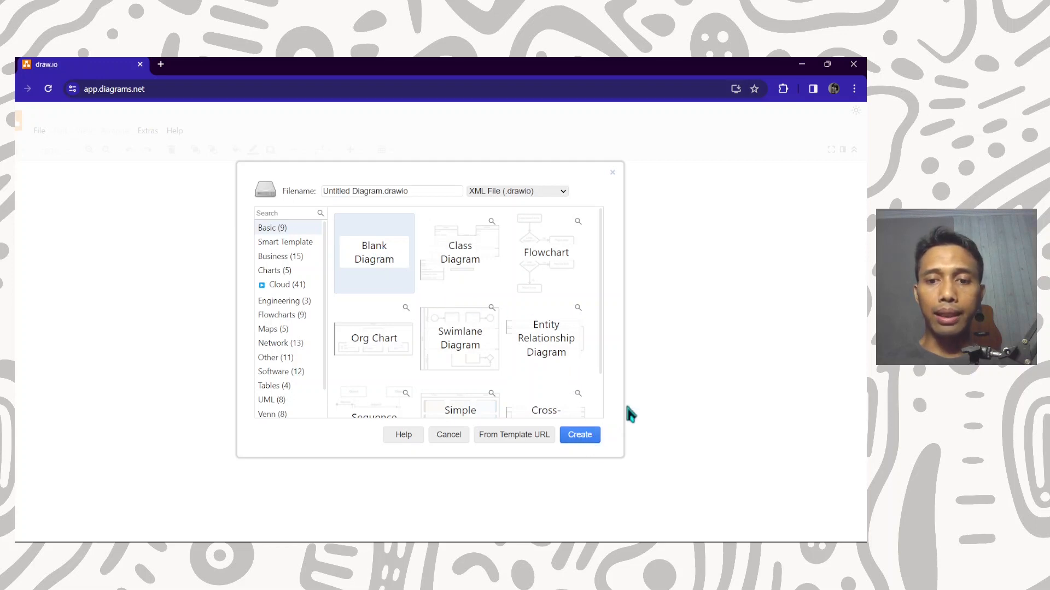
left_click(547, 304)
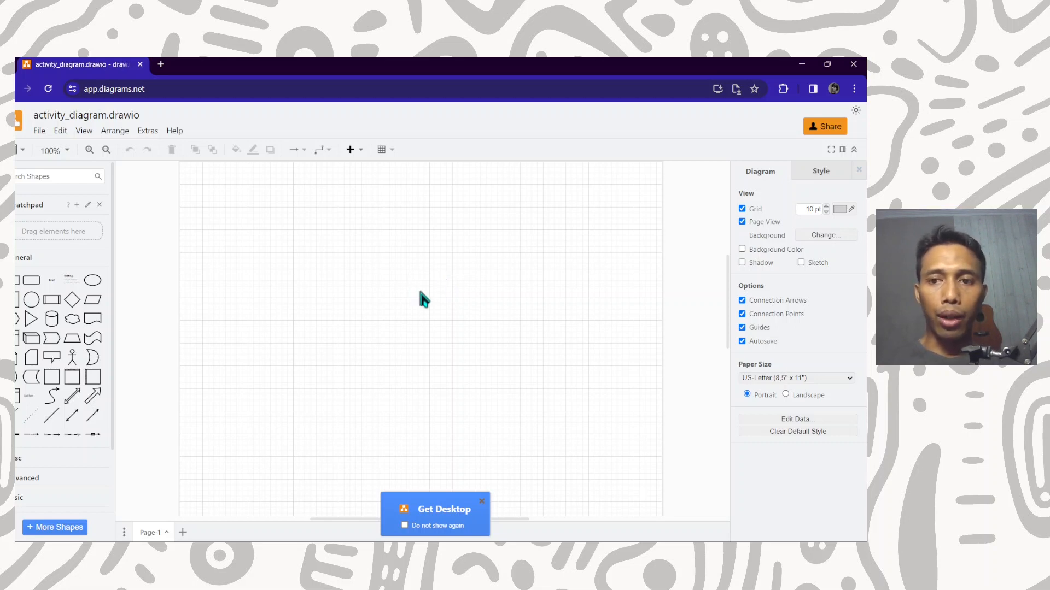
Step: Examine the blank page from edge to edge, both close up and as an overview
scroll(403, 292, "down", 5)
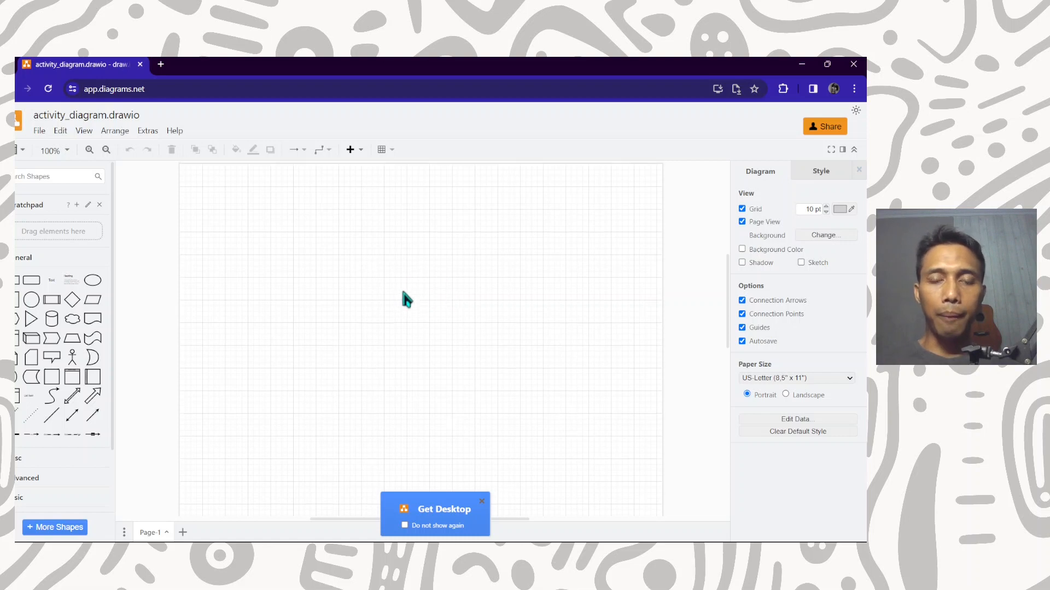
scroll(405, 295, "down", 5)
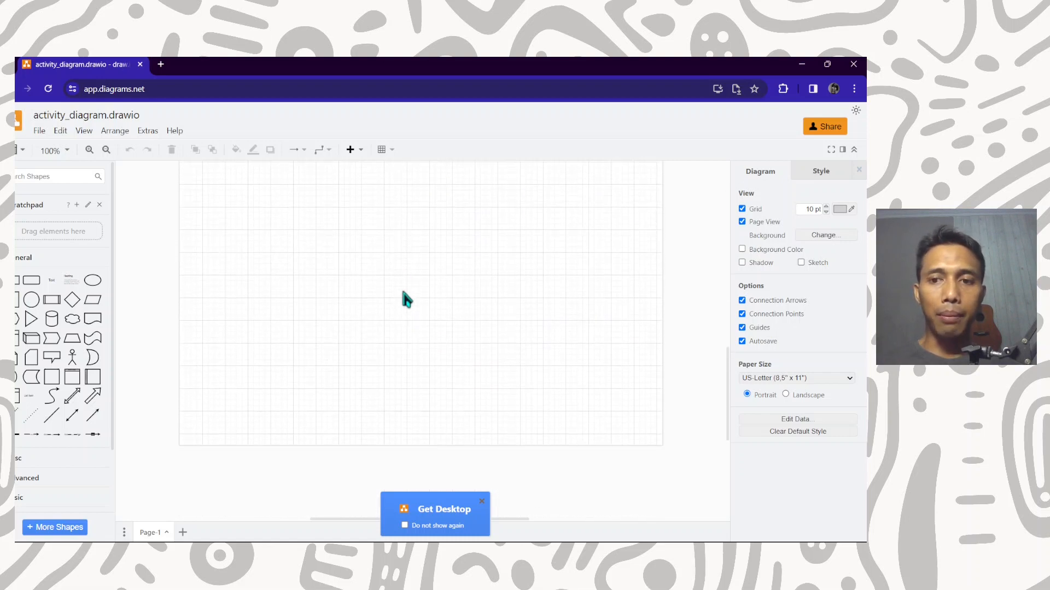
scroll(405, 296, "up", 12)
scroll(404, 293, "up", 5)
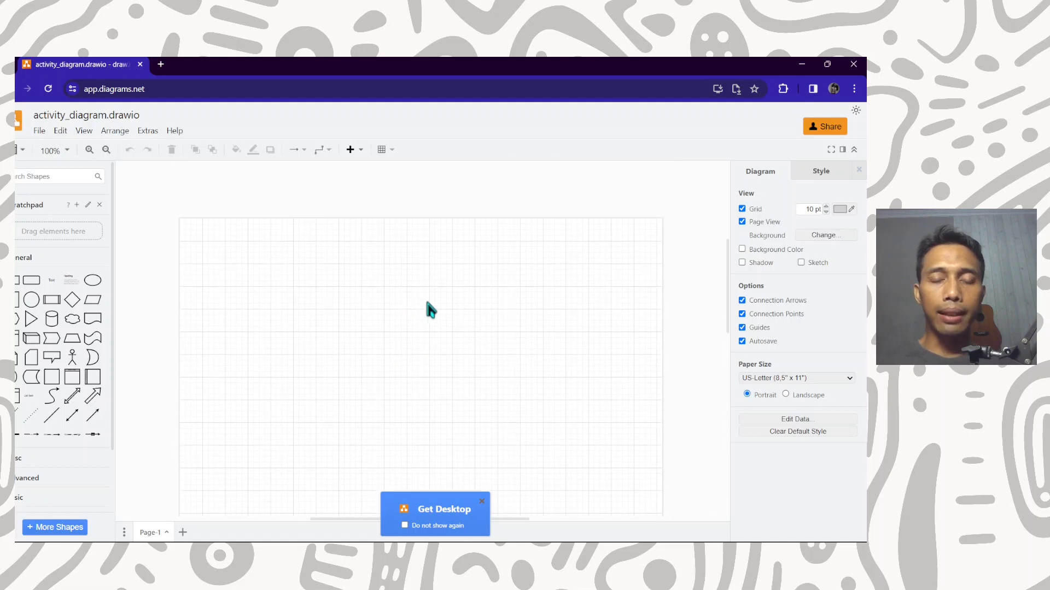
left_click_drag(429, 302, 421, 282)
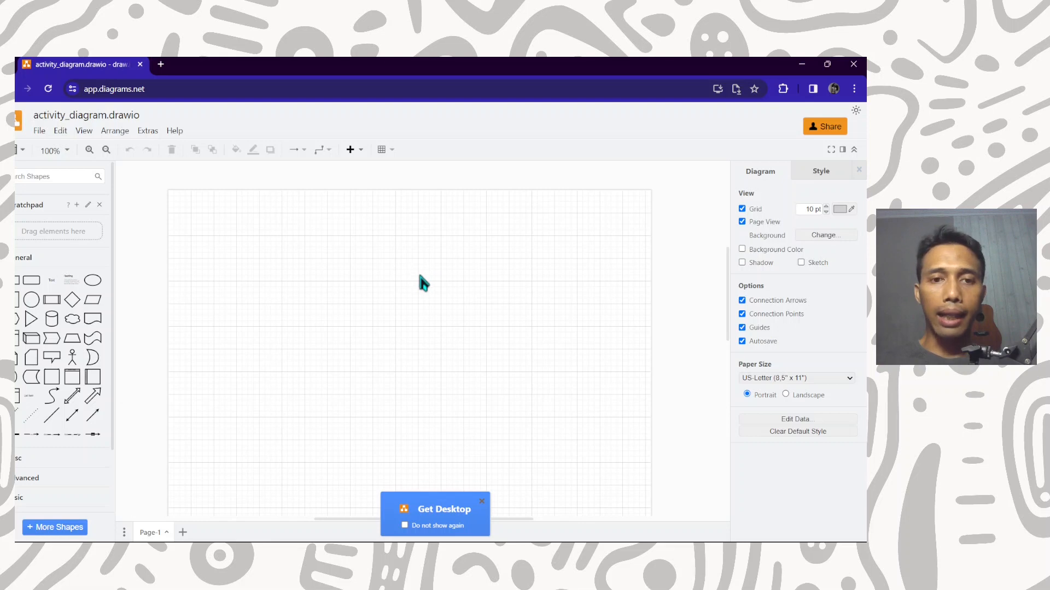
left_click_drag(445, 293, 457, 272)
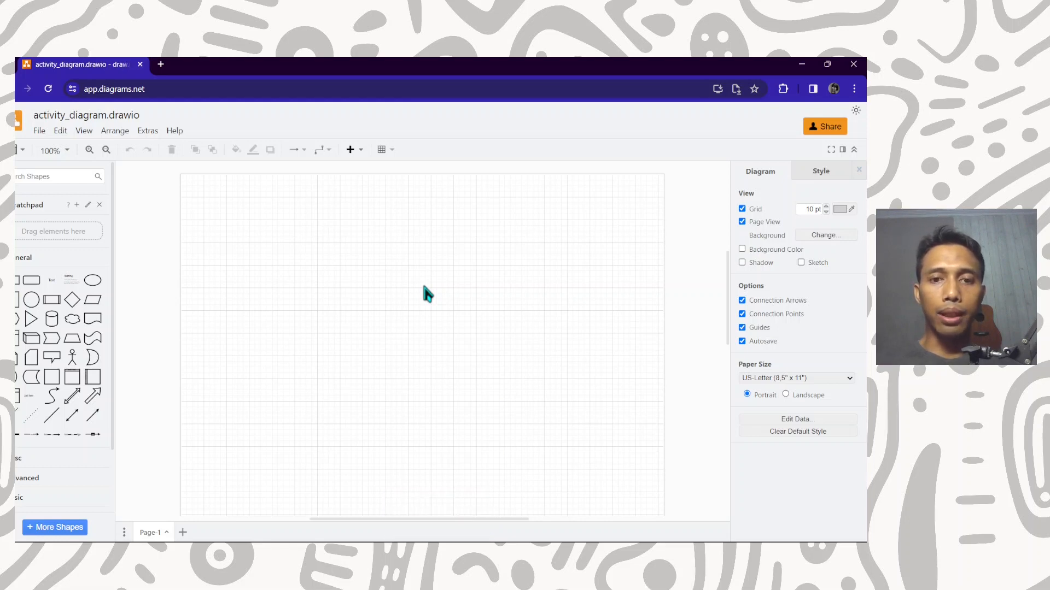
scroll(427, 295, "down", 2)
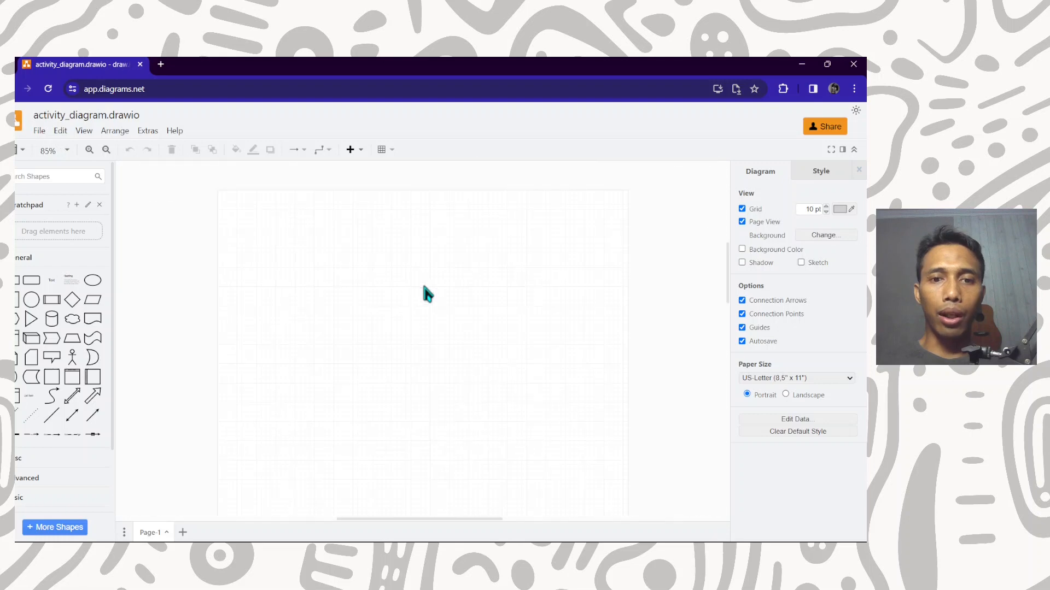
scroll(427, 295, "up", 2)
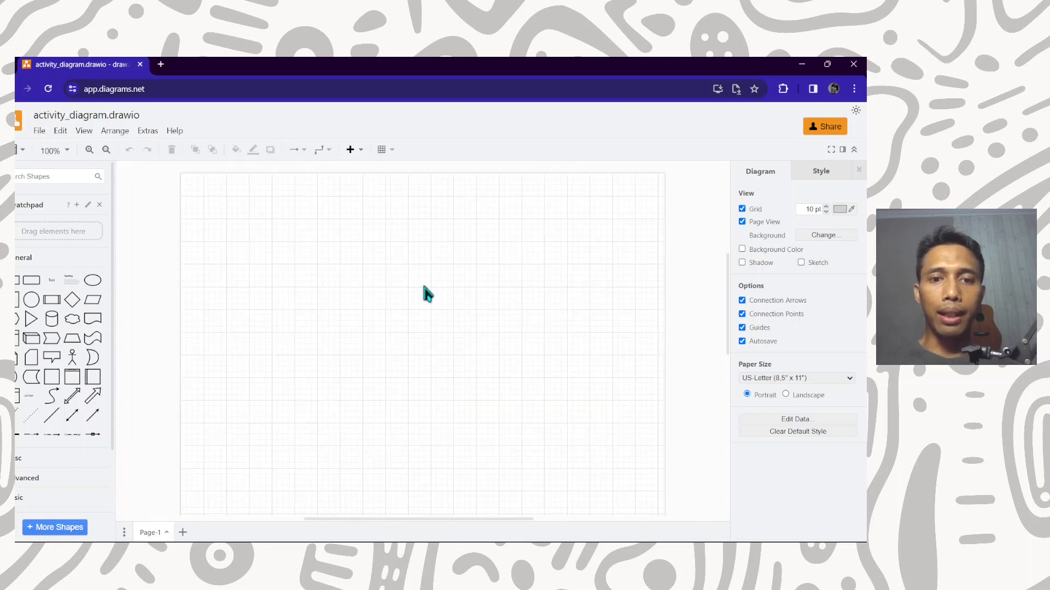
scroll(427, 294, "up", 5)
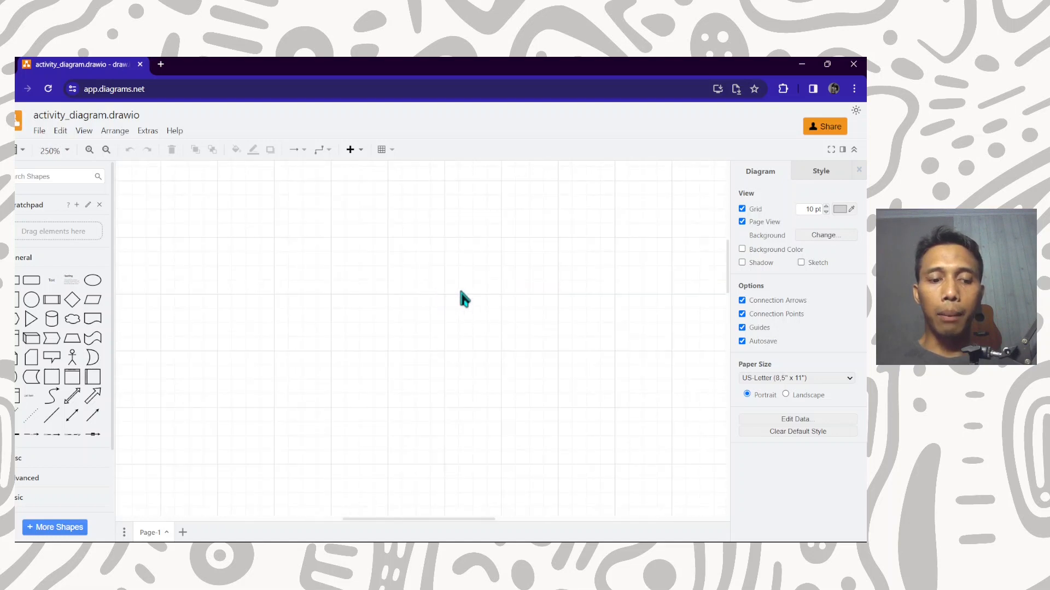
left_click_drag(461, 292, 437, 270)
scroll(466, 267, "down", 6)
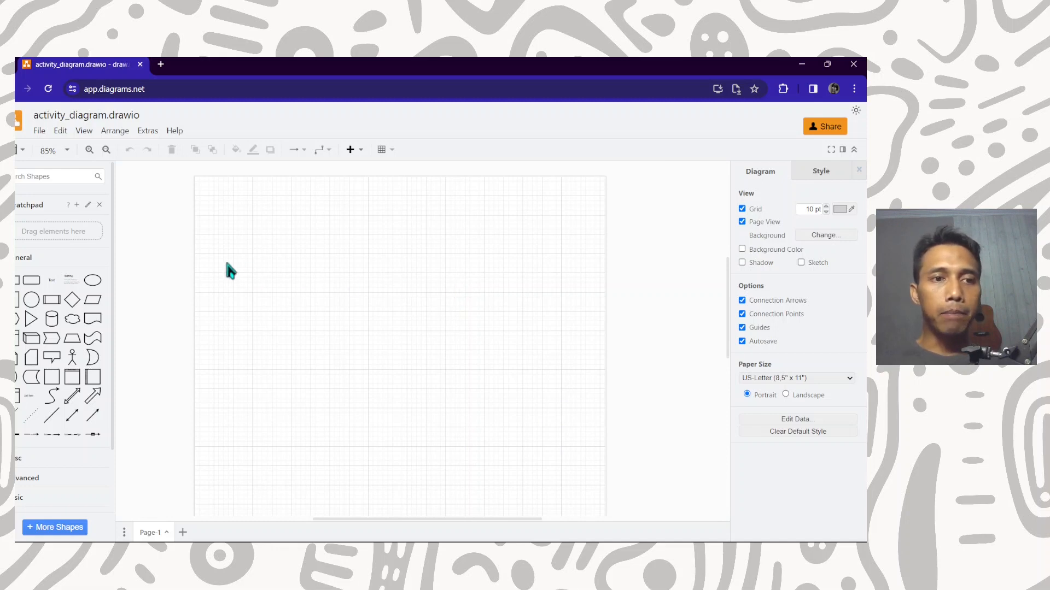
Step: Look through the shapes in the General and UML libraries, collapsing each library after viewing it
scroll(72, 295, "down", 3)
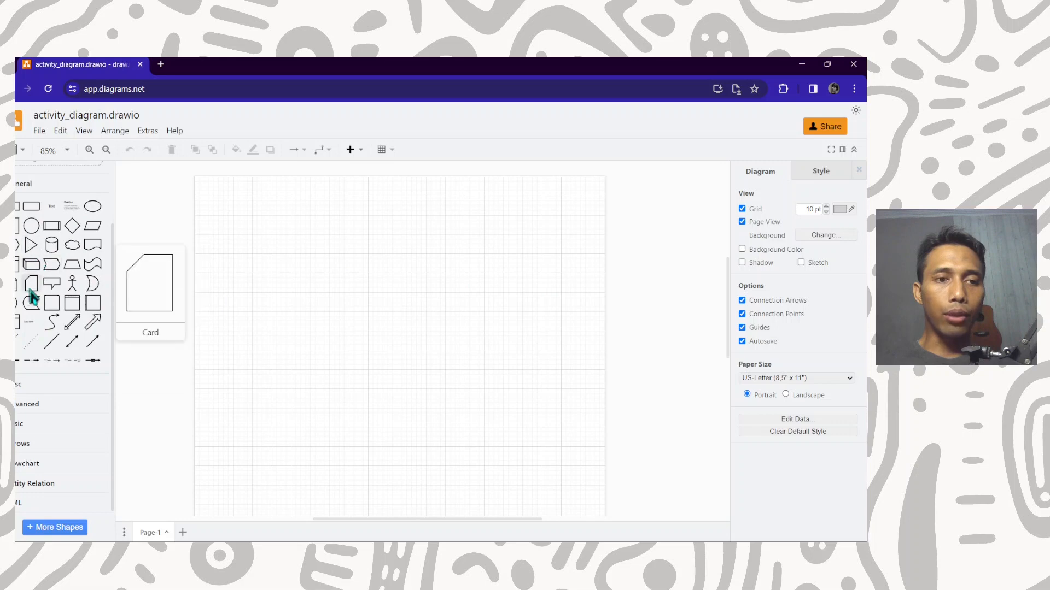
scroll(57, 303, "up", 3)
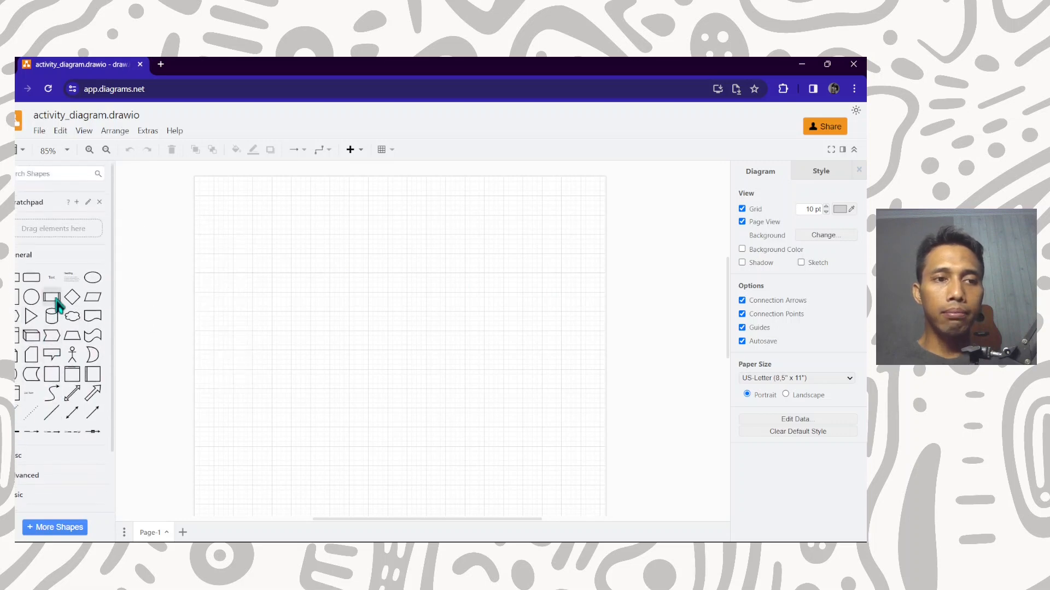
mouse_move(58, 305)
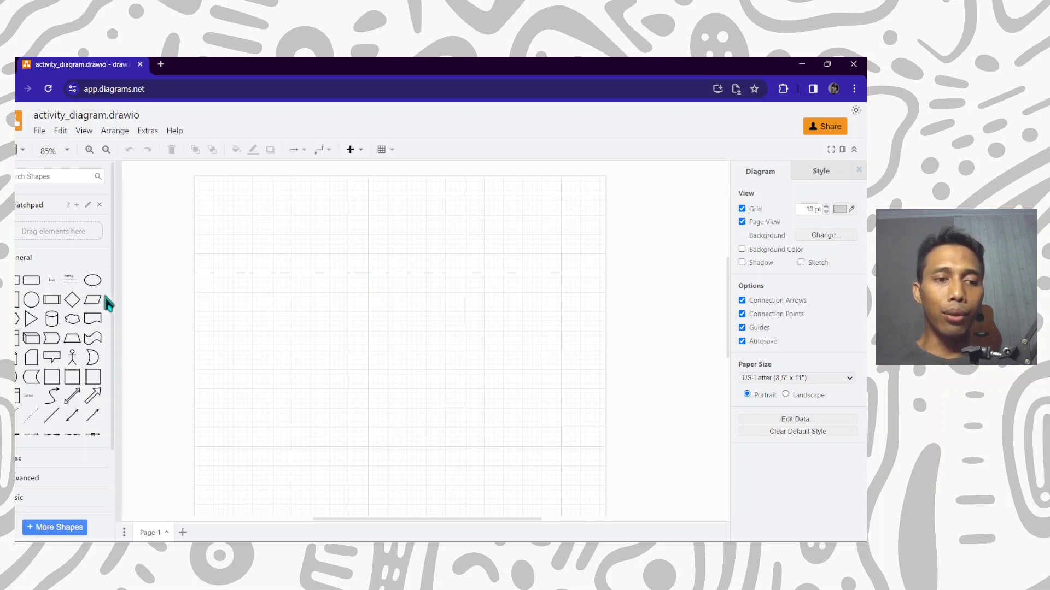
left_click(25, 259)
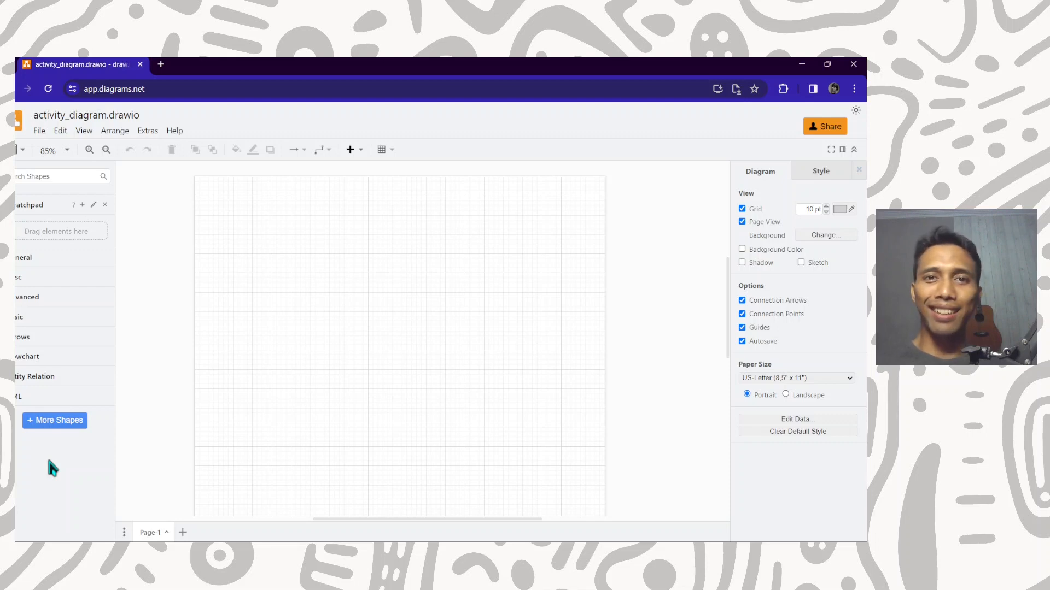
left_click(55, 399)
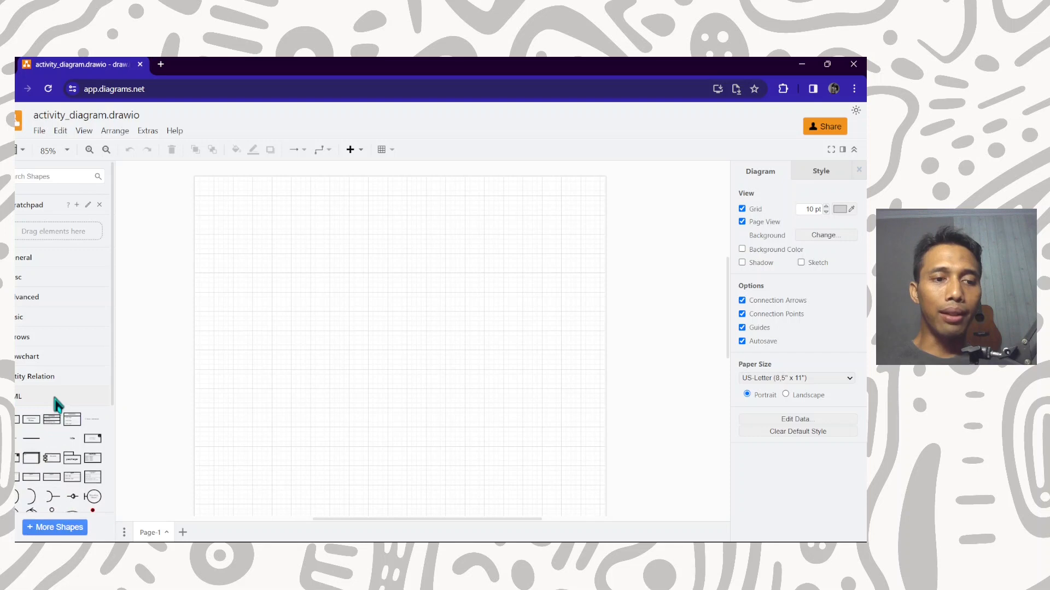
scroll(56, 405, "down", 3)
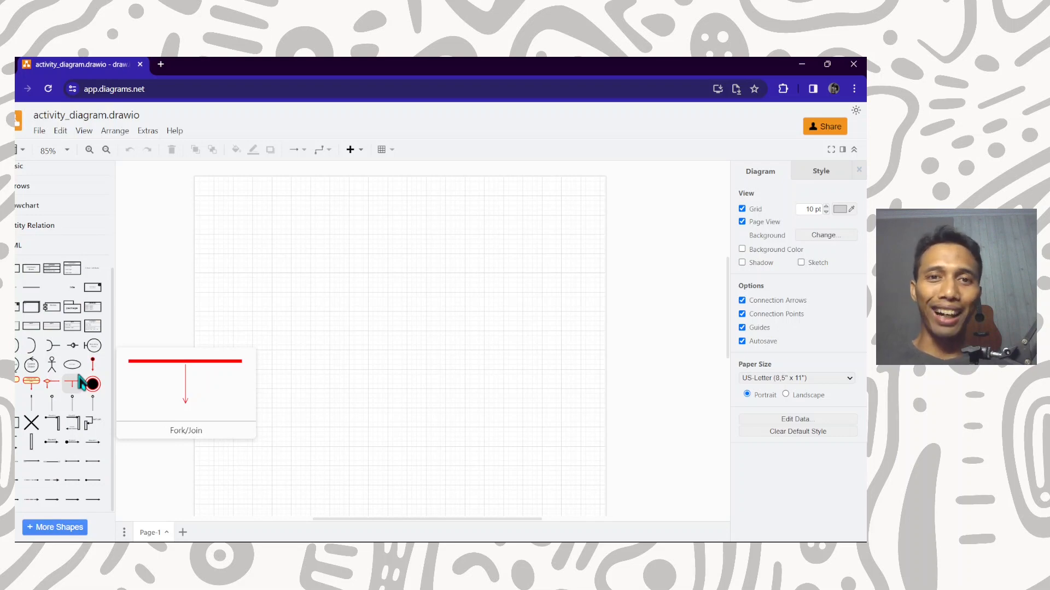
left_click(25, 247)
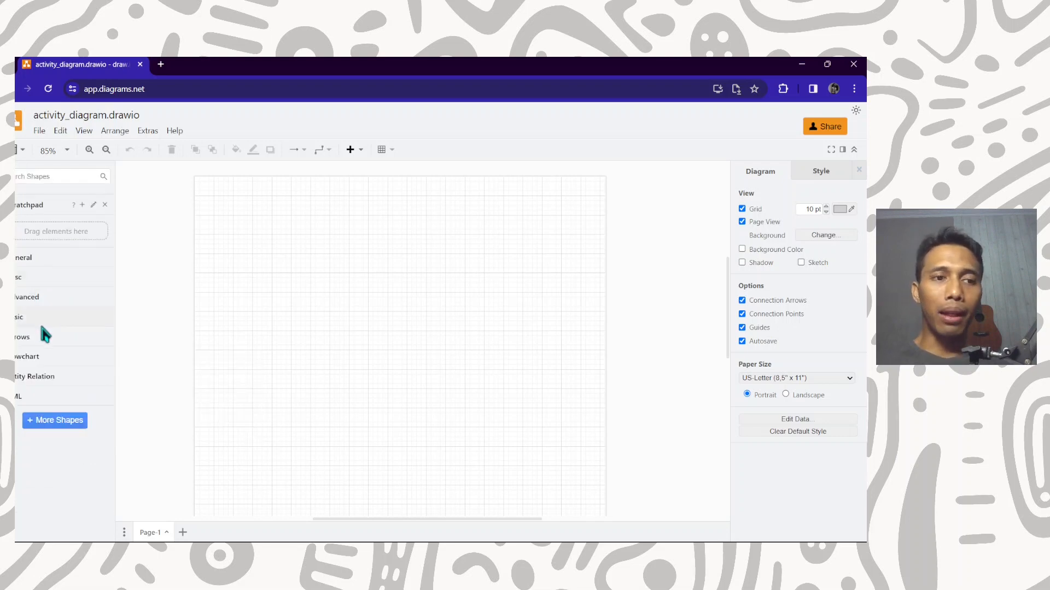
Step: Browse the list of additional shape libraries, from the Standard and Software groups to Business and Other
left_click(72, 422)
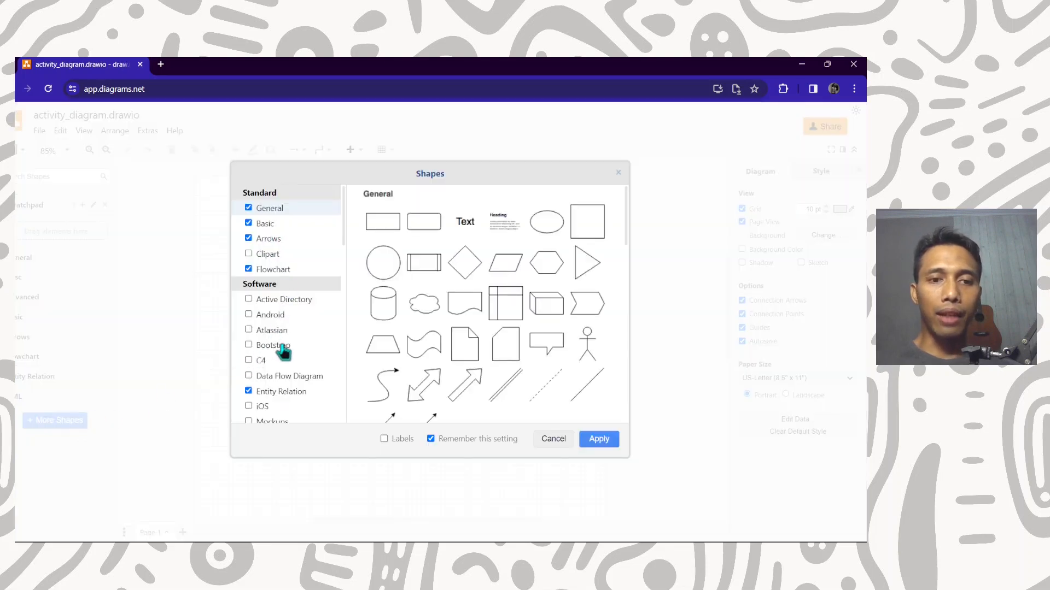
scroll(281, 350, "down", 3)
scroll(283, 354, "down", 7)
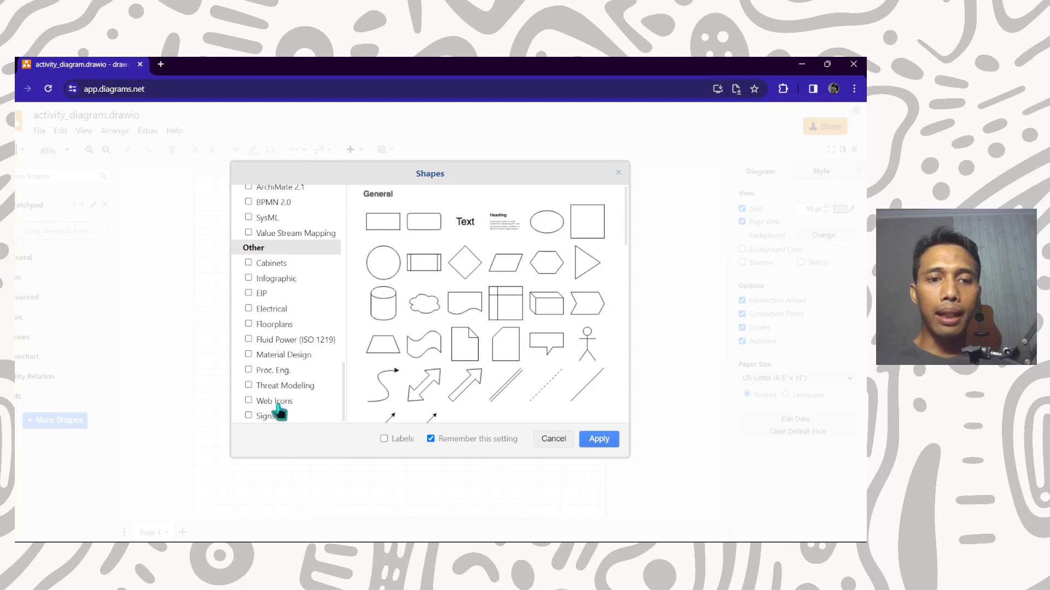
scroll(286, 349, "up", 1)
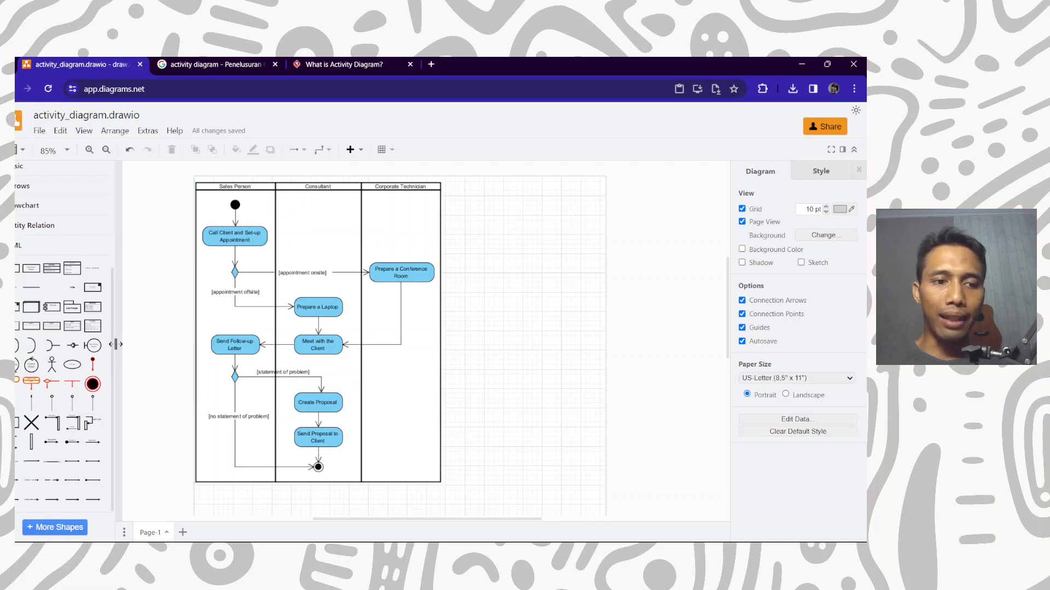
Step: Inspect individual UML shapes and preview the BPMN 2.0 library among the additional shapes
mouse_move(66, 407)
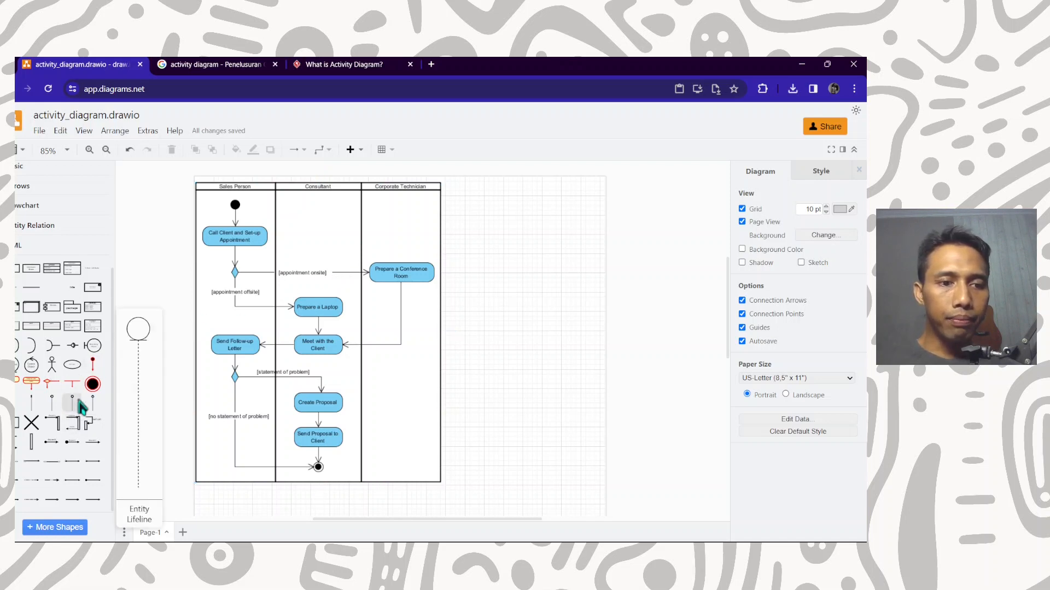
mouse_move(35, 330)
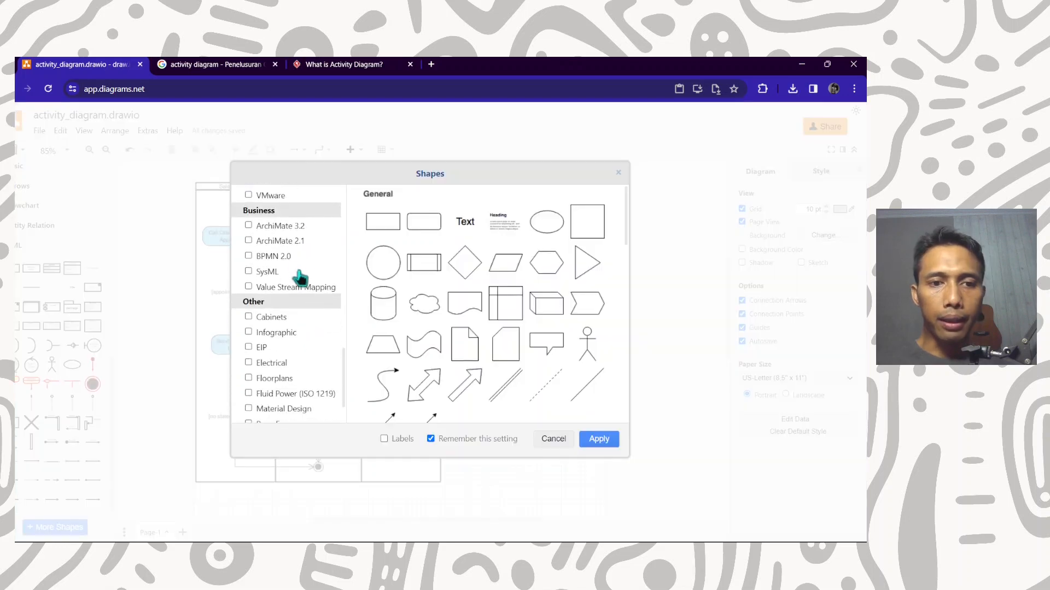
mouse_move(290, 258)
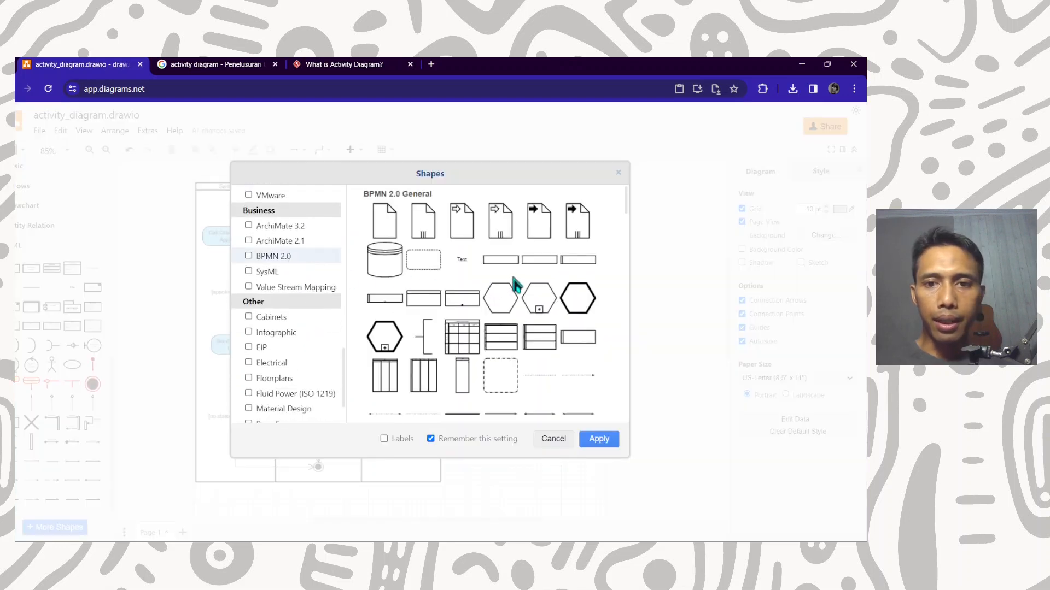
Step: Look over the BPMN 2.0 shape preview and add that library to the available shapes
scroll(492, 289, "down", 2)
scroll(503, 284, "up", 1)
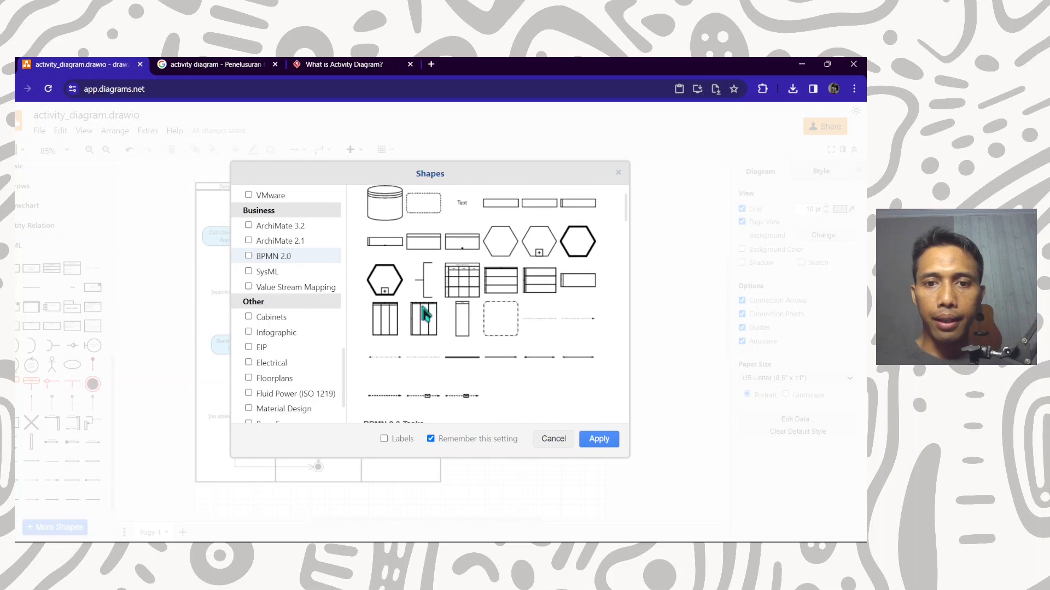
left_click(249, 256)
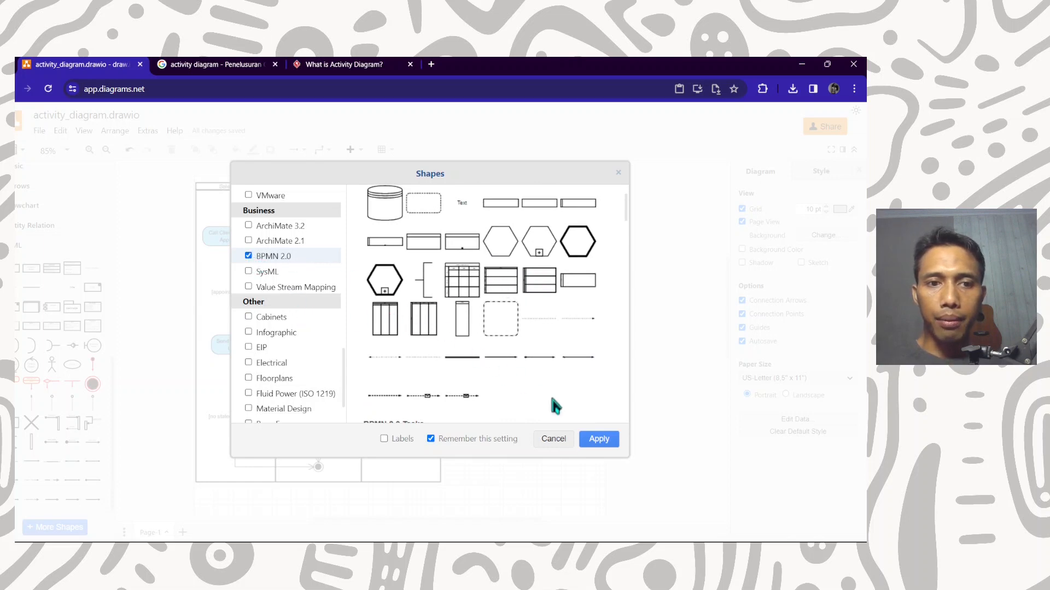
left_click(601, 439)
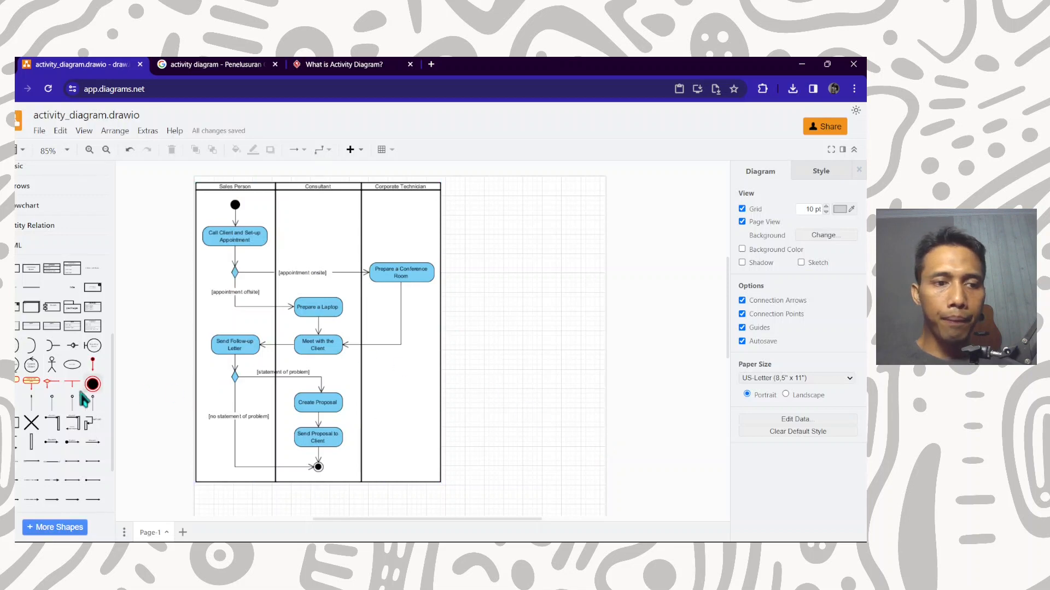
Step: Insert Vertical Pool 1 from the BPMN 2.0 General library beside the reference diagram and stretch it to the same height
scroll(49, 405, "down", 2)
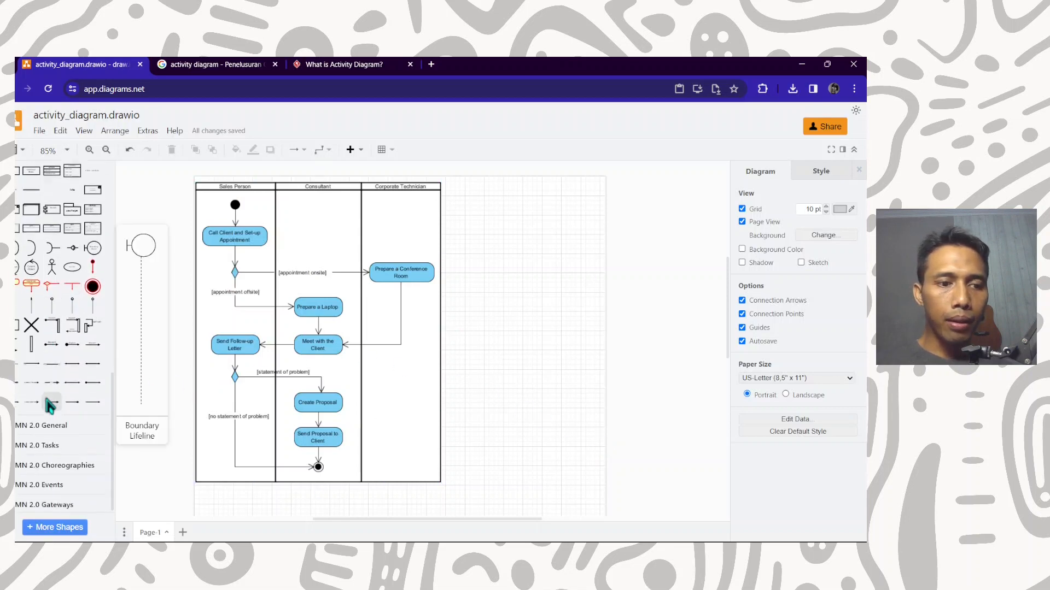
left_click(63, 427)
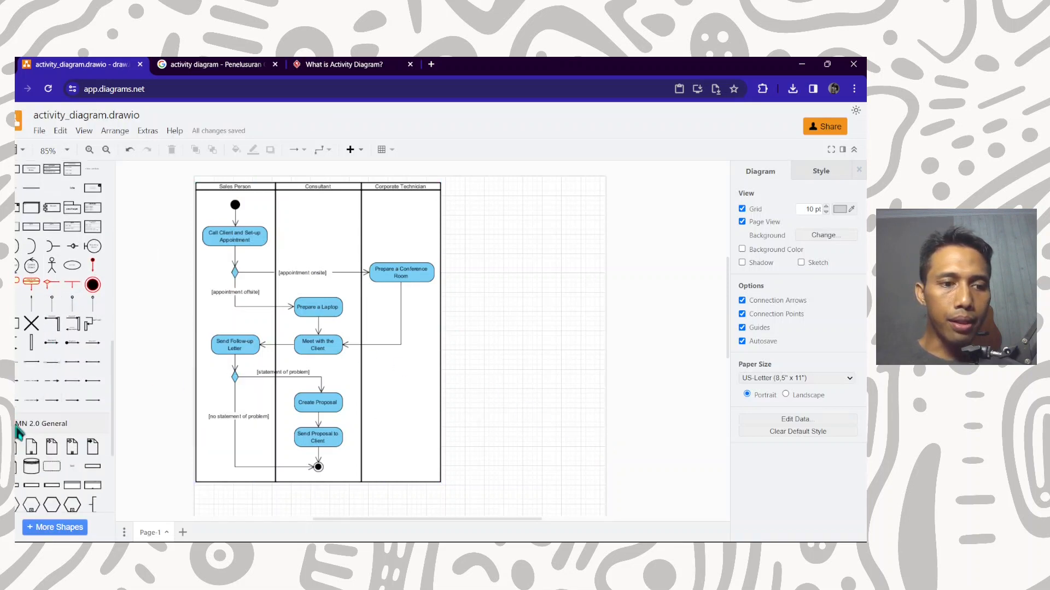
scroll(64, 437, "down", 3)
mouse_move(34, 372)
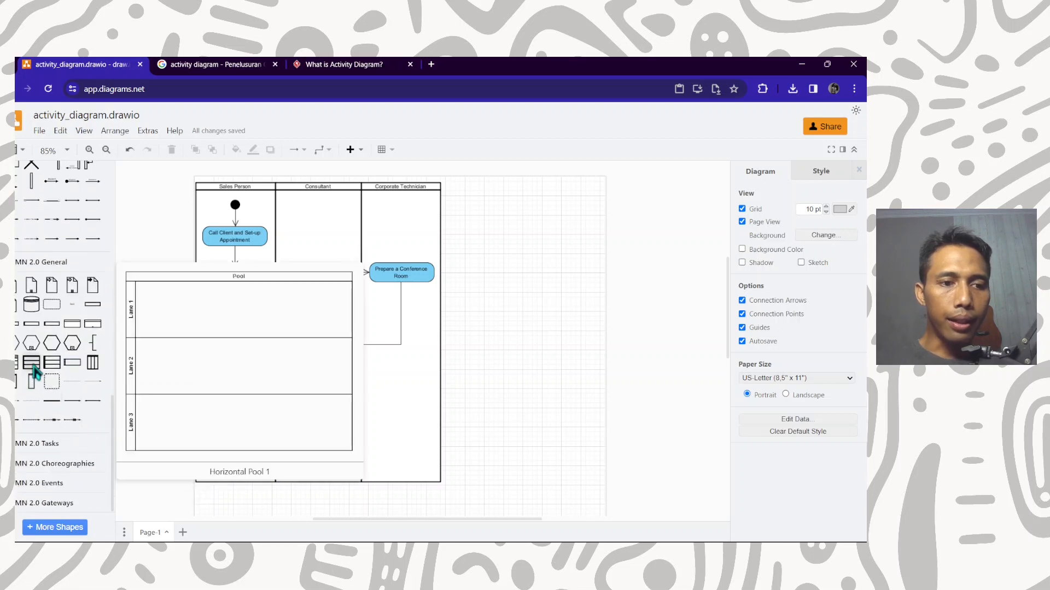
mouse_move(91, 369)
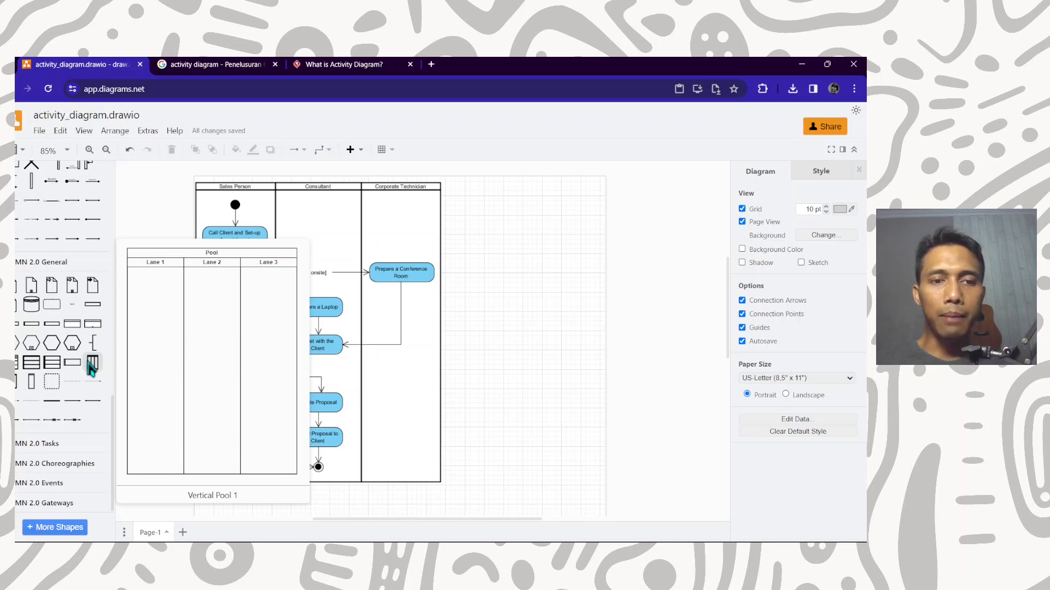
left_click(92, 369)
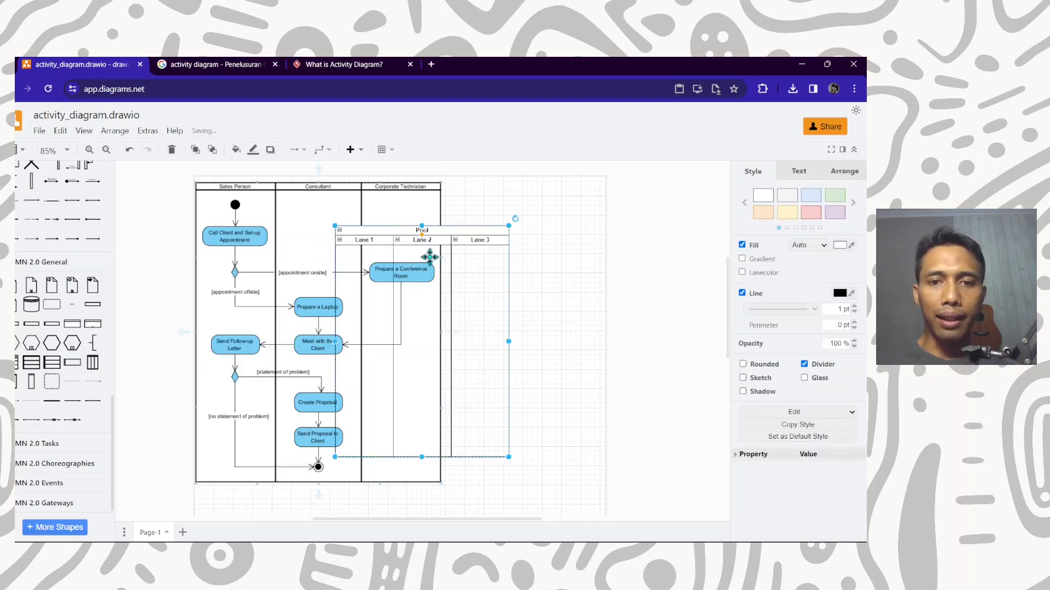
left_click_drag(450, 233, 581, 186)
left_click_drag(547, 413, 547, 481)
Step: Delete Lane 3 from the new pool and put a duplicate of Lane 2 in its place
left_click(607, 240)
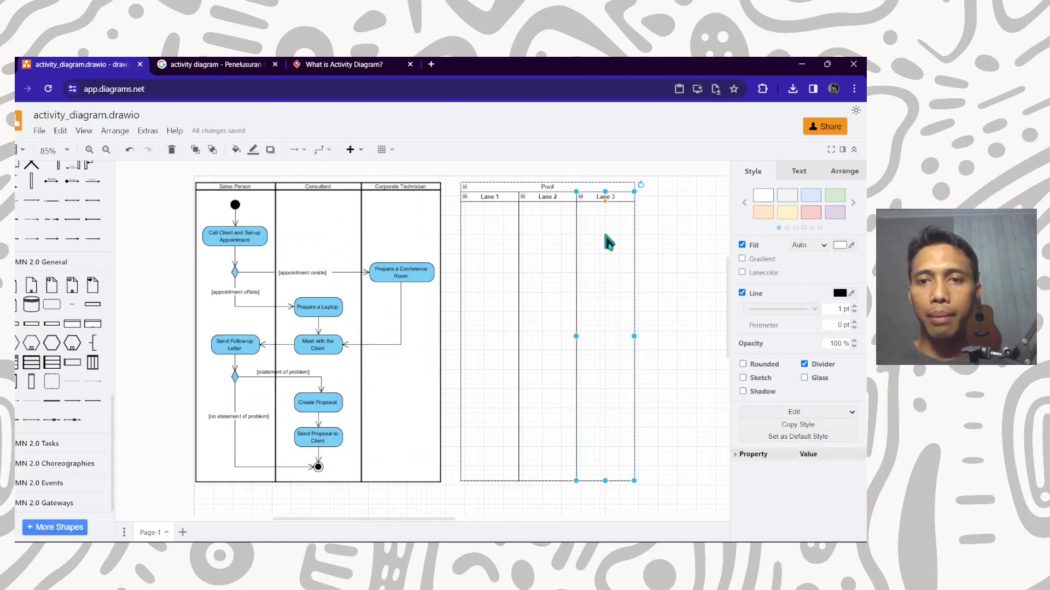
key("Delete")
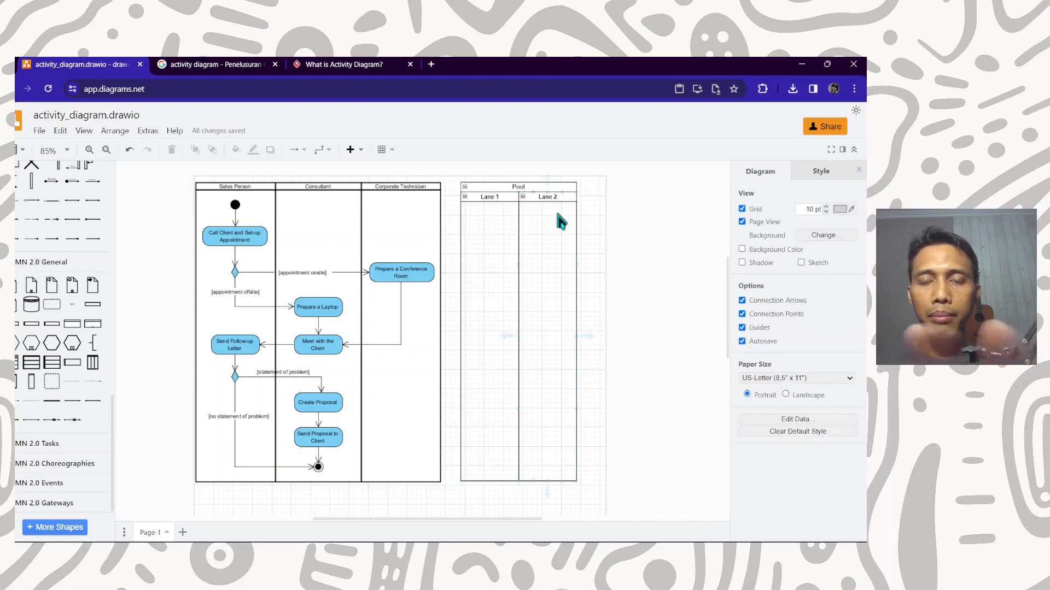
left_click(550, 232)
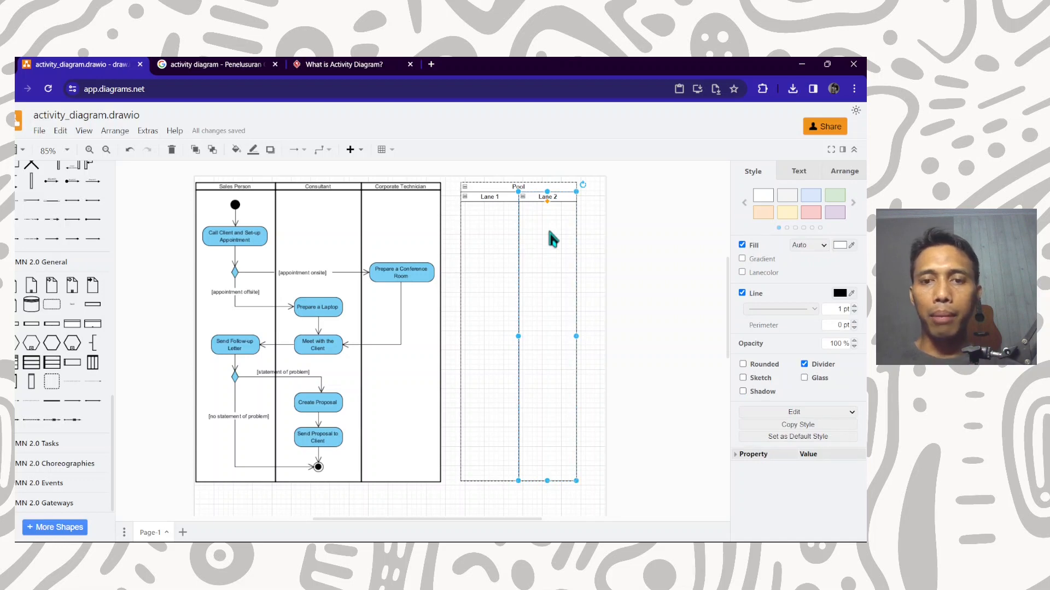
key("ctrl+d")
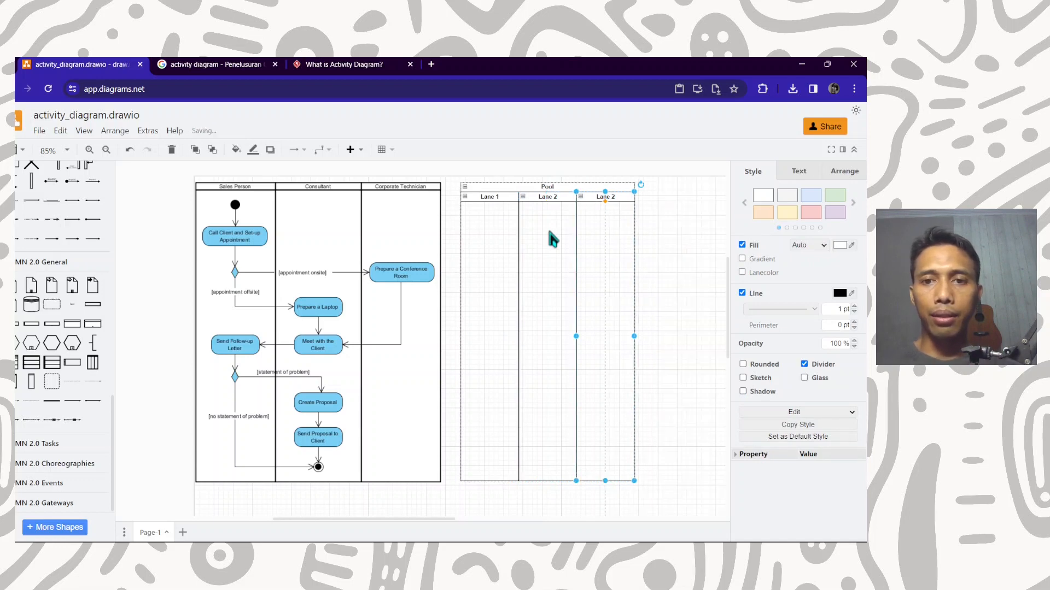
left_click(663, 215)
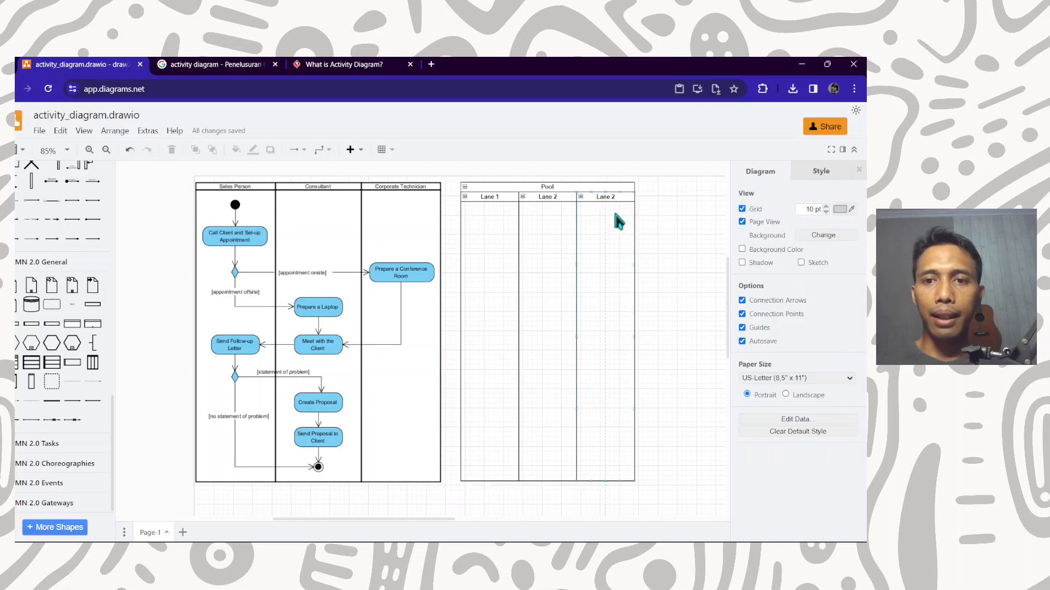
Step: Try adding a fourth lane by duplicating the last lane, and delete the extra lane again
left_click(620, 214)
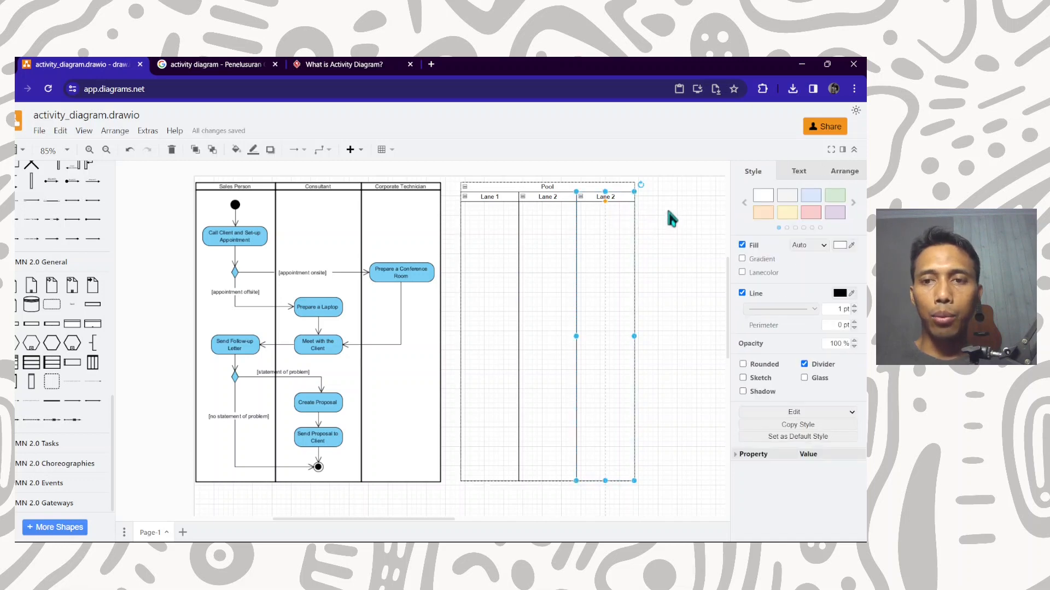
key("ctrl+d")
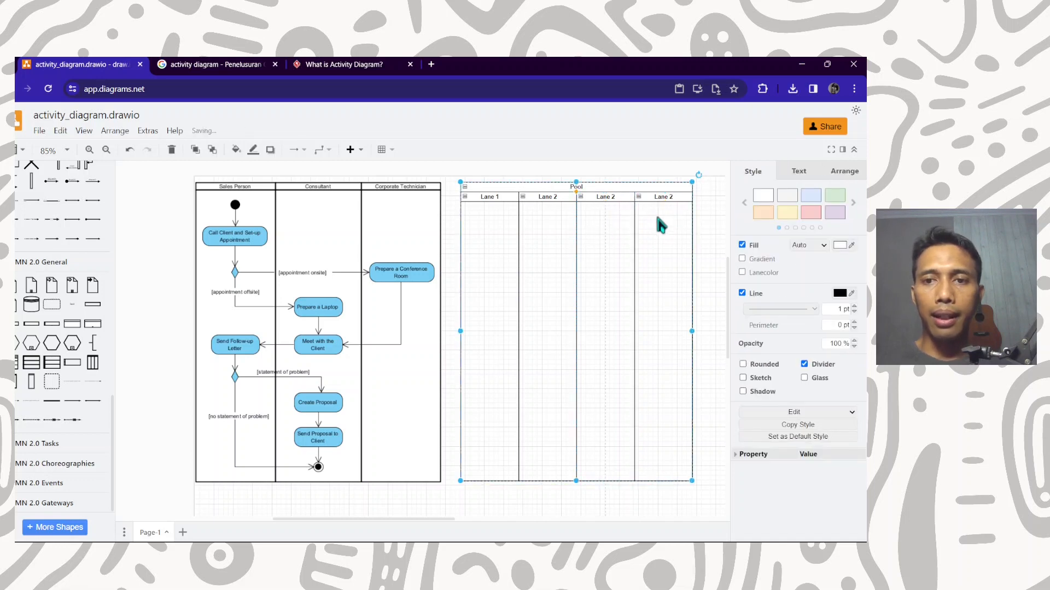
key("Delete")
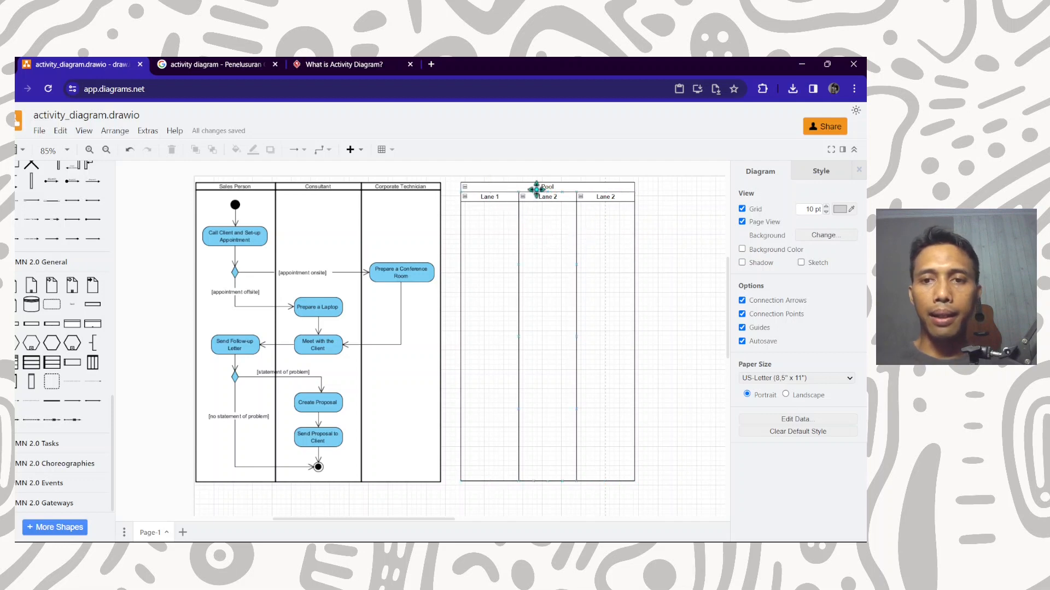
Step: Widen each of the pool's three lanes to roughly equal widths
left_click(599, 291)
left_click_drag(635, 337, 660, 336)
left_click(544, 292)
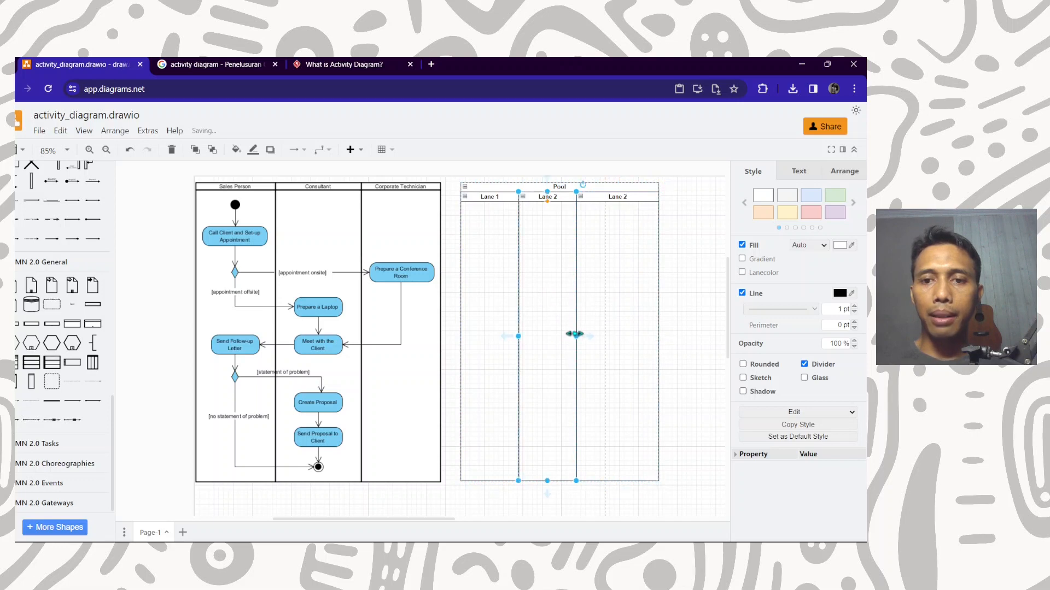
left_click_drag(575, 335, 596, 337)
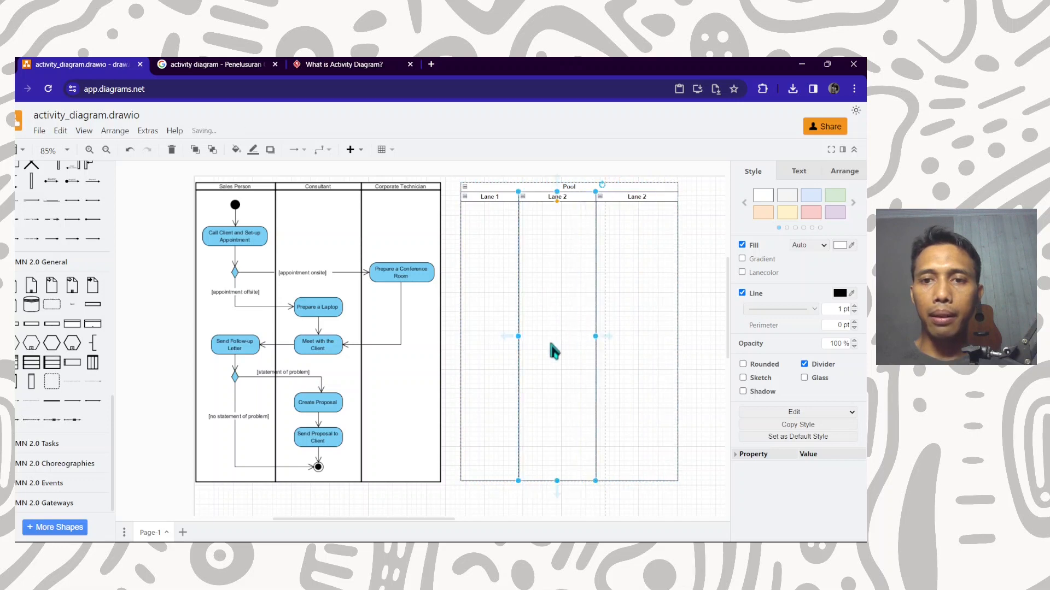
left_click(489, 325)
left_click_drag(517, 337, 547, 337)
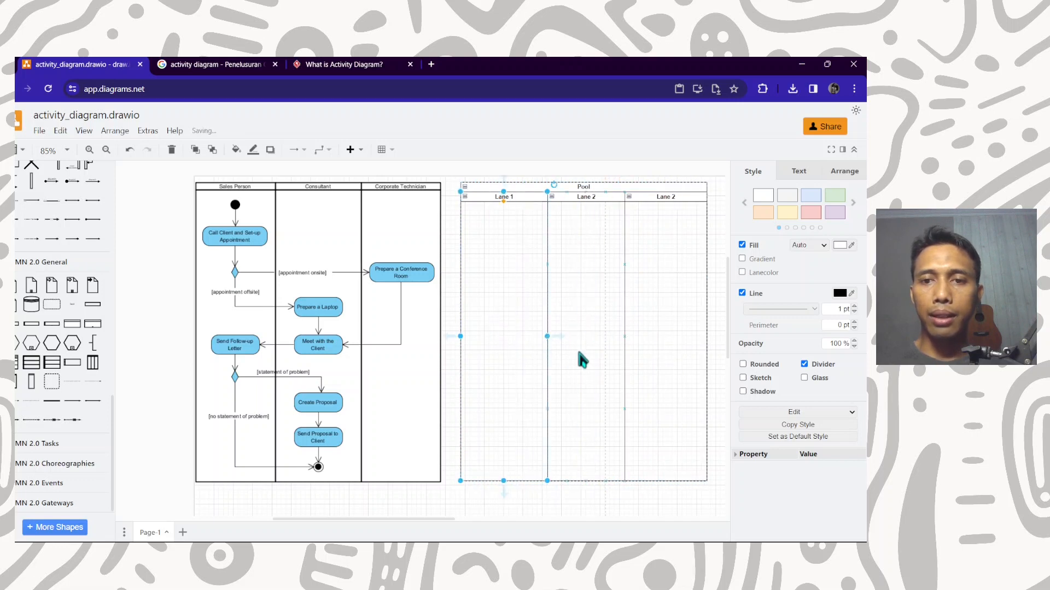
left_click(608, 326)
left_click_drag(625, 337, 635, 338)
left_click(555, 175)
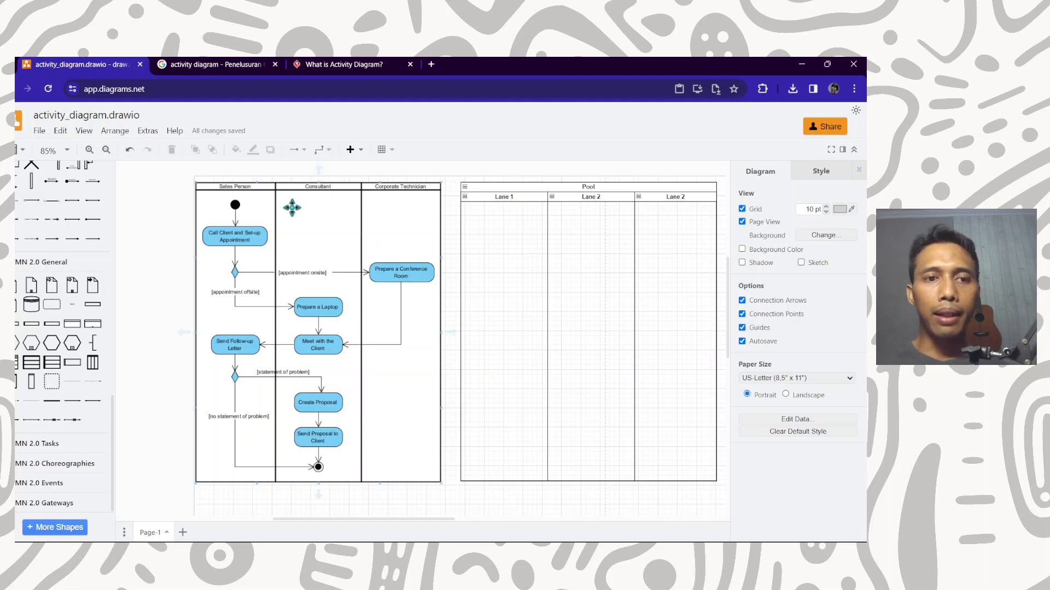
Step: Rename the pool's first lane as Sales Person
left_click(506, 199)
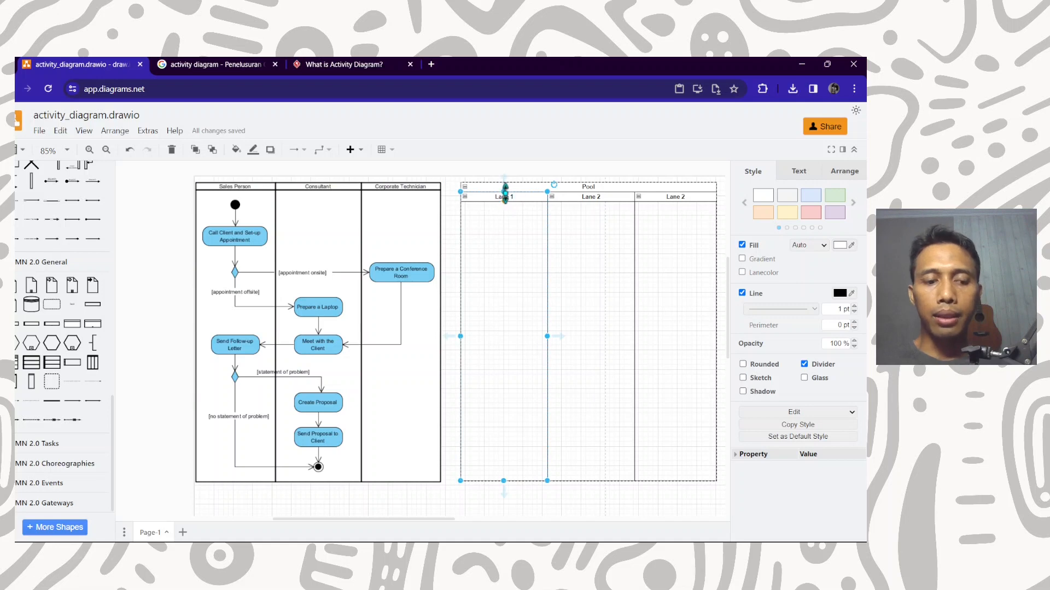
scroll(505, 192, "up", 5)
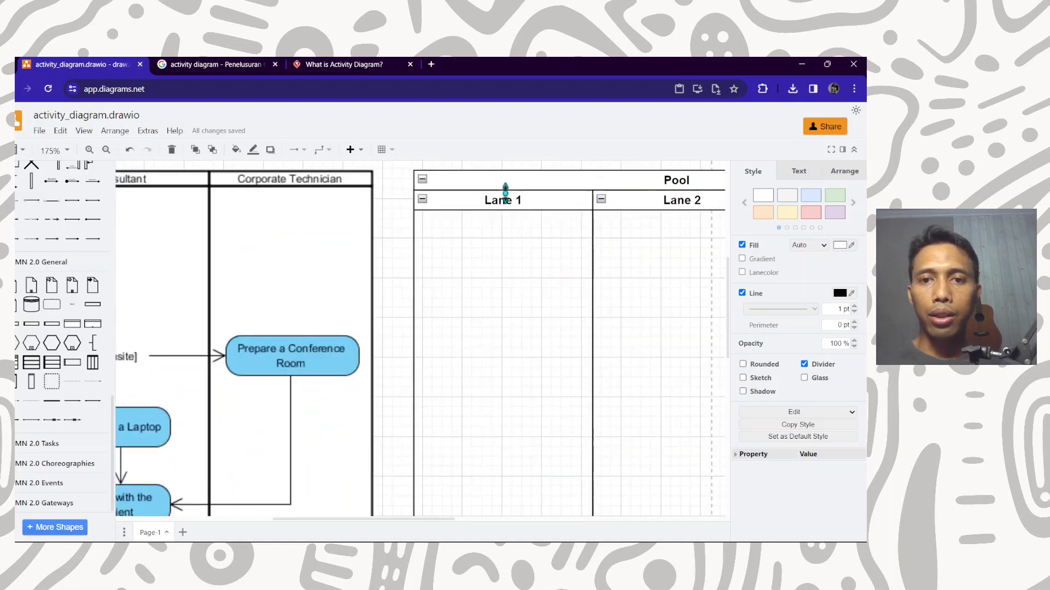
double_click(509, 203)
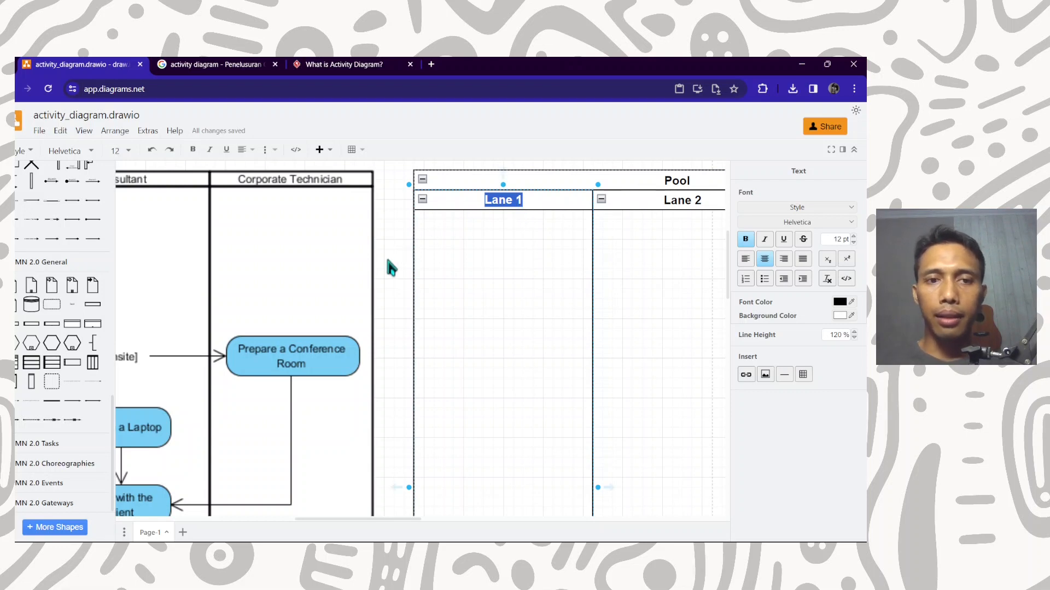
scroll(384, 265, "down", 5)
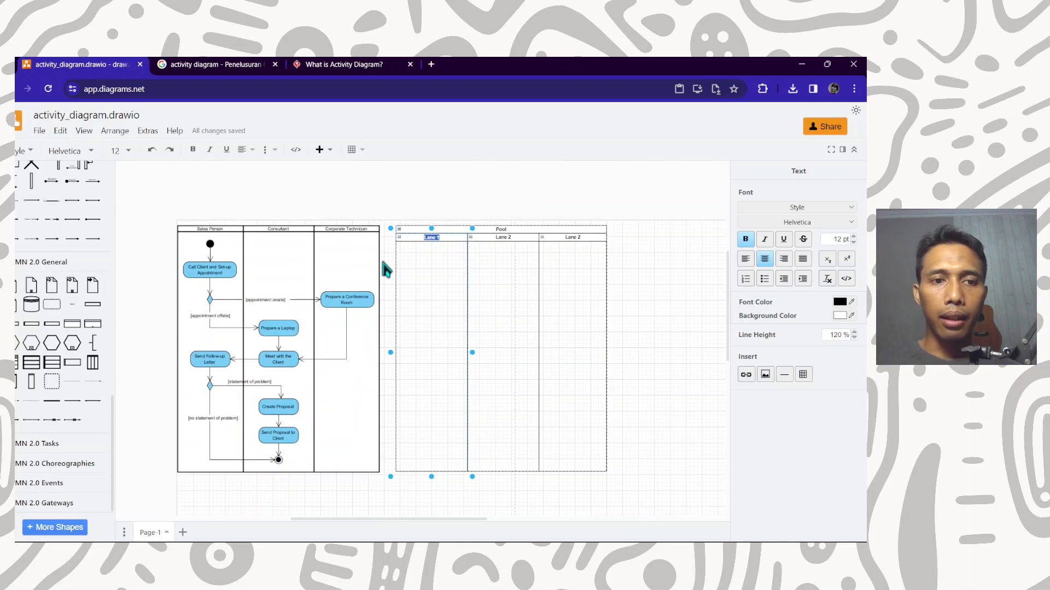
scroll(383, 268, "up", 5)
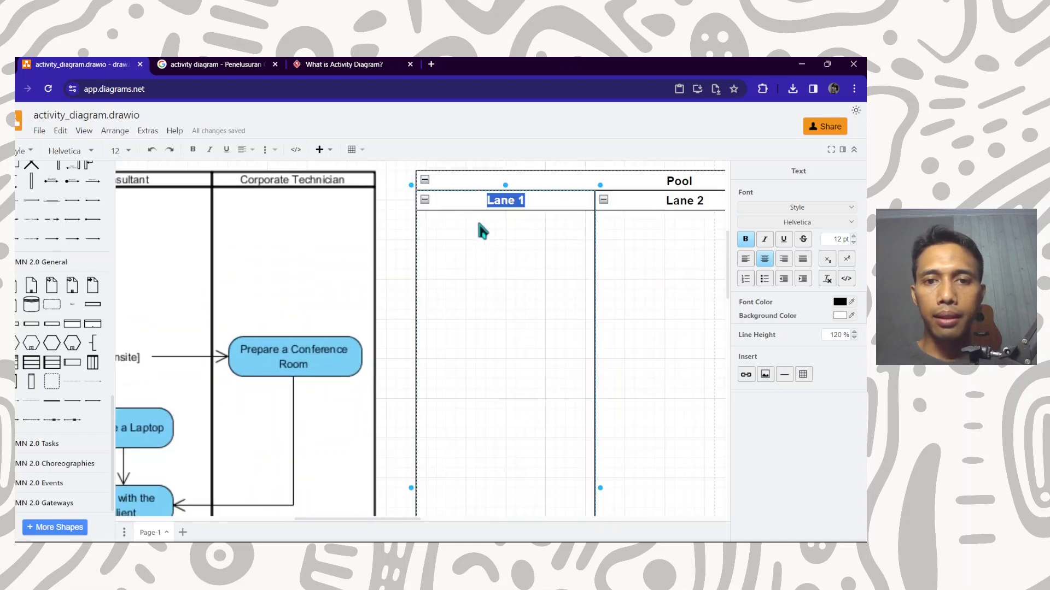
type("es Person")
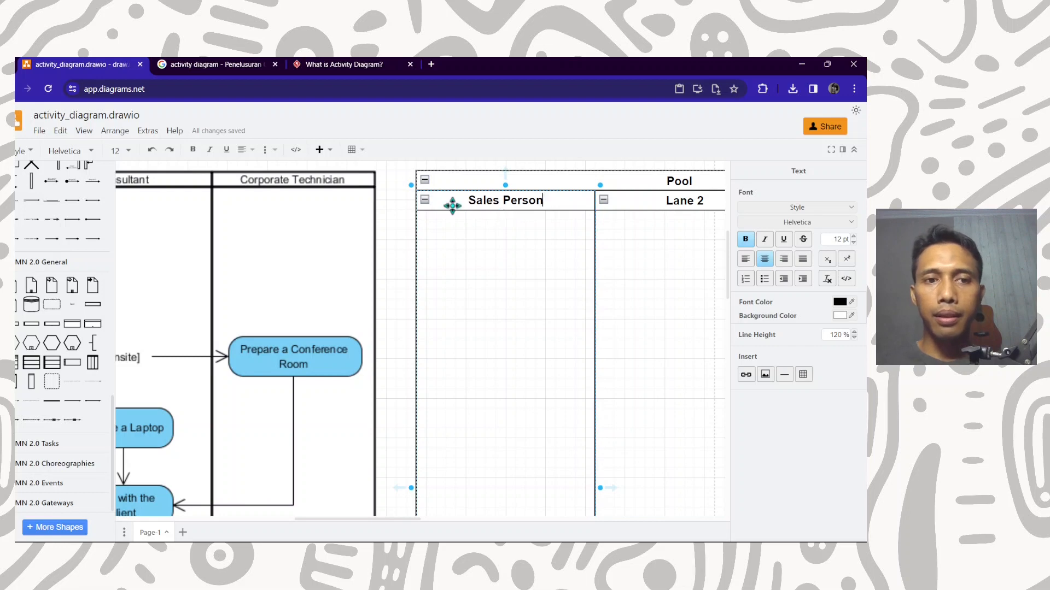
Step: Name the remaining two lanes Consultant and Corporate Technician, and set the pool's heading to Title Of Diagram
scroll(443, 210, "down", 3)
scroll(443, 212, "up", 1)
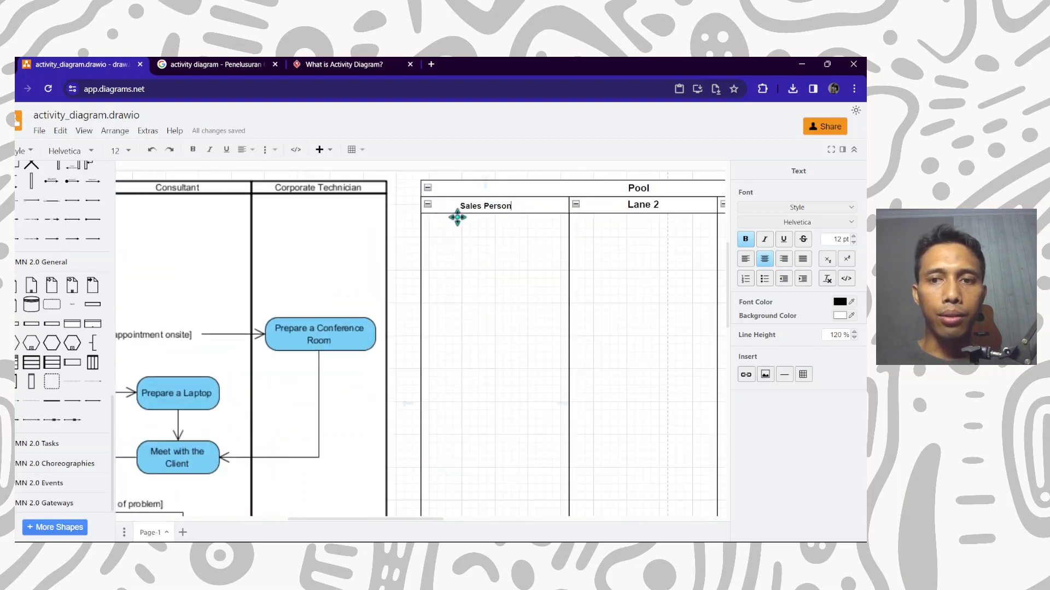
scroll(632, 206, "up", 1)
double_click(641, 208)
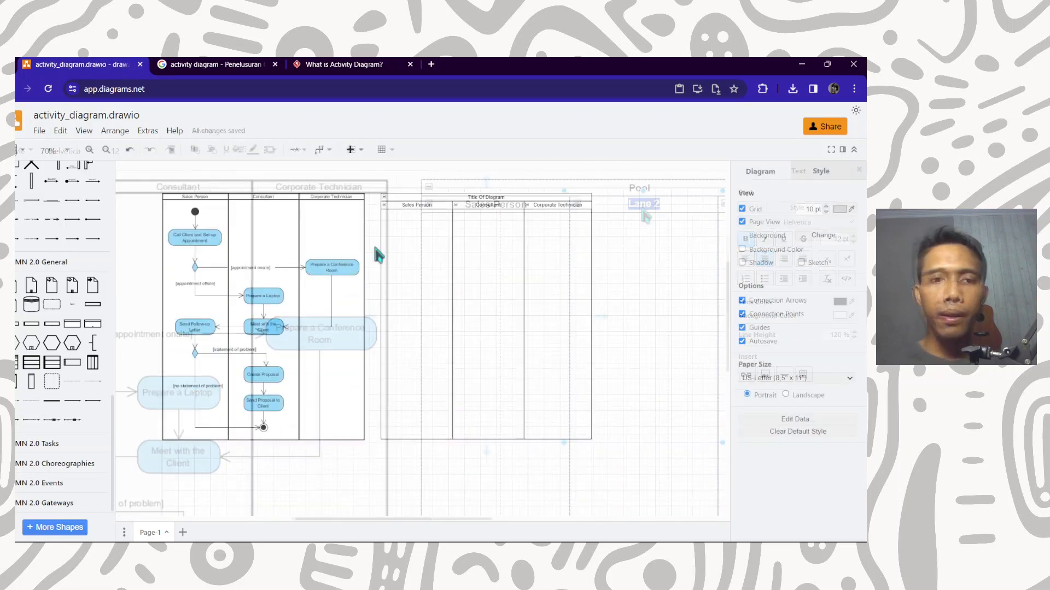
scroll(395, 228, "up", 2)
left_click_drag(362, 239, 431, 227)
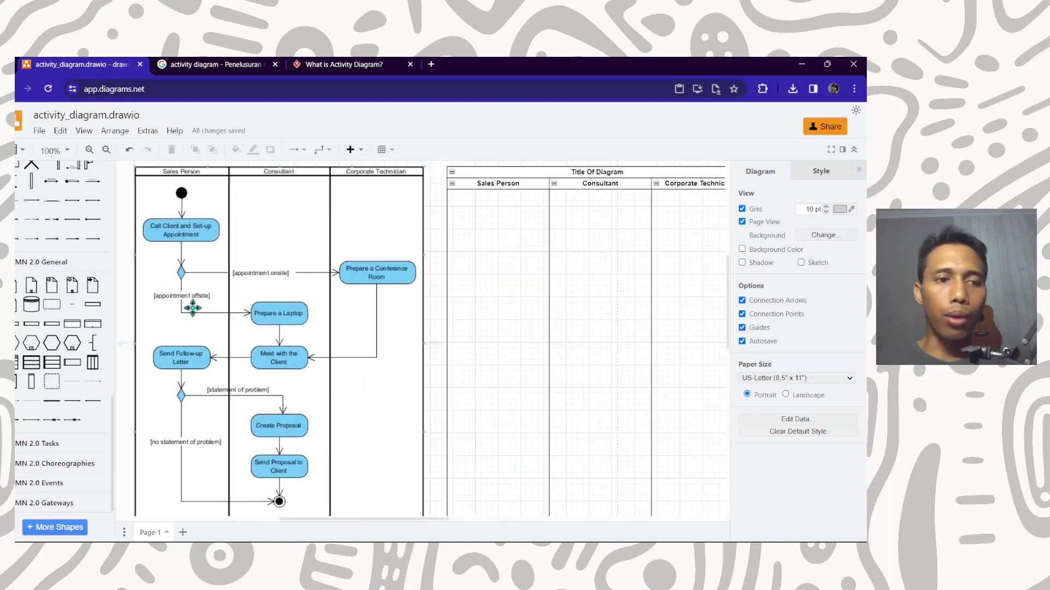
Step: Place a UML Start node with its arrow at the top of the new pool's Sales Person lane
scroll(69, 317, "up", 5)
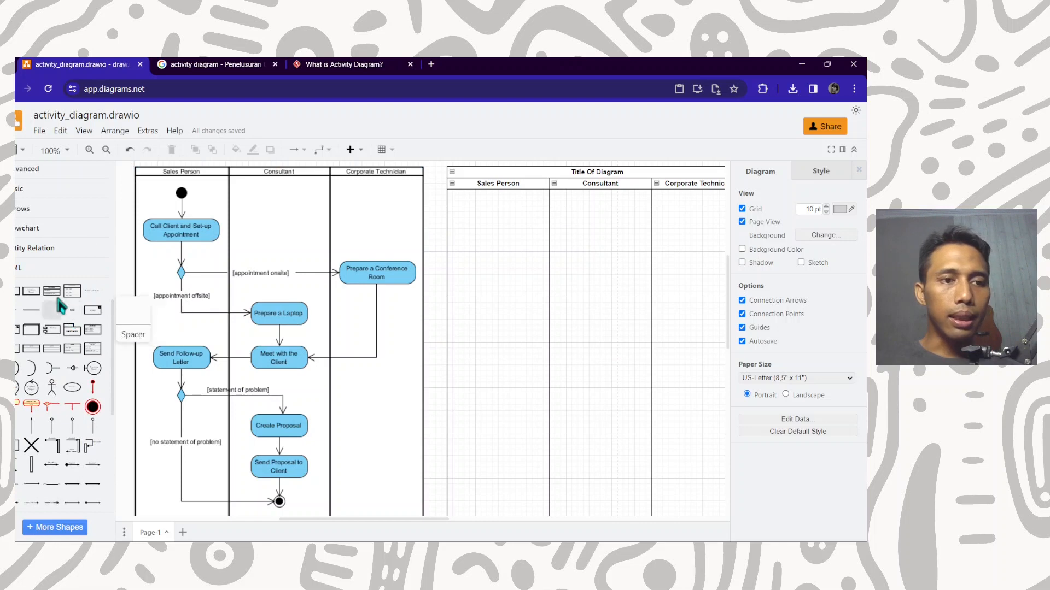
mouse_move(92, 393)
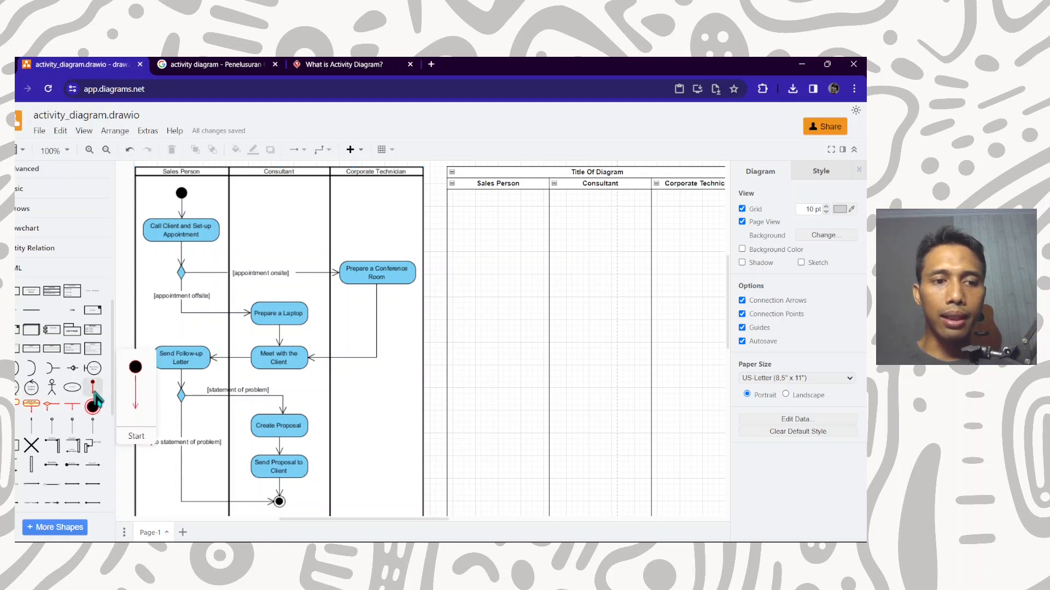
left_click_drag(94, 398, 496, 206)
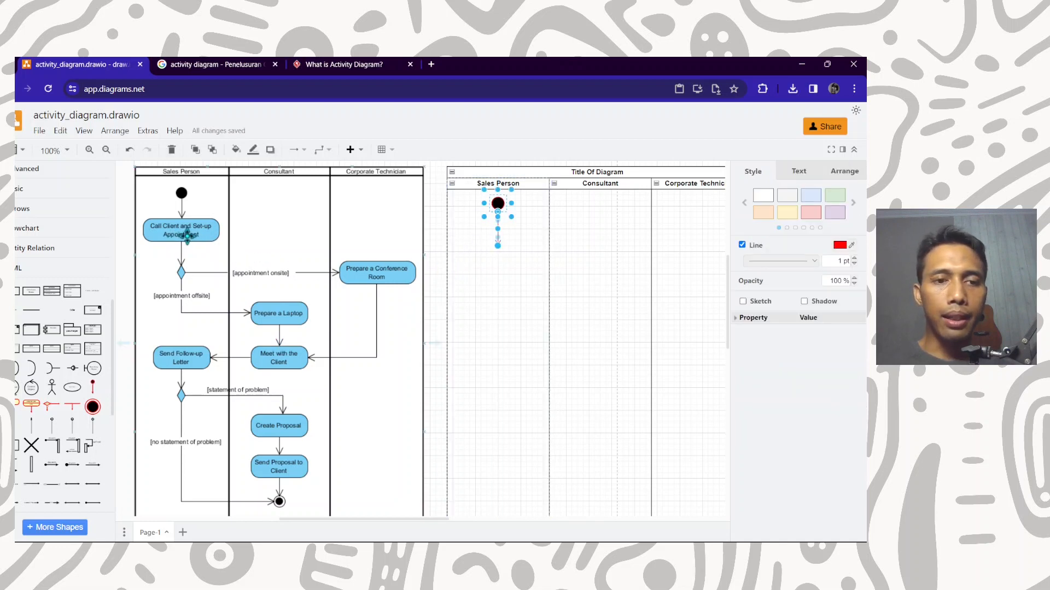
Step: Add a UML Activity node below the Start node in the Sales Person lane and attach the Start node's arrow to it
mouse_move(36, 408)
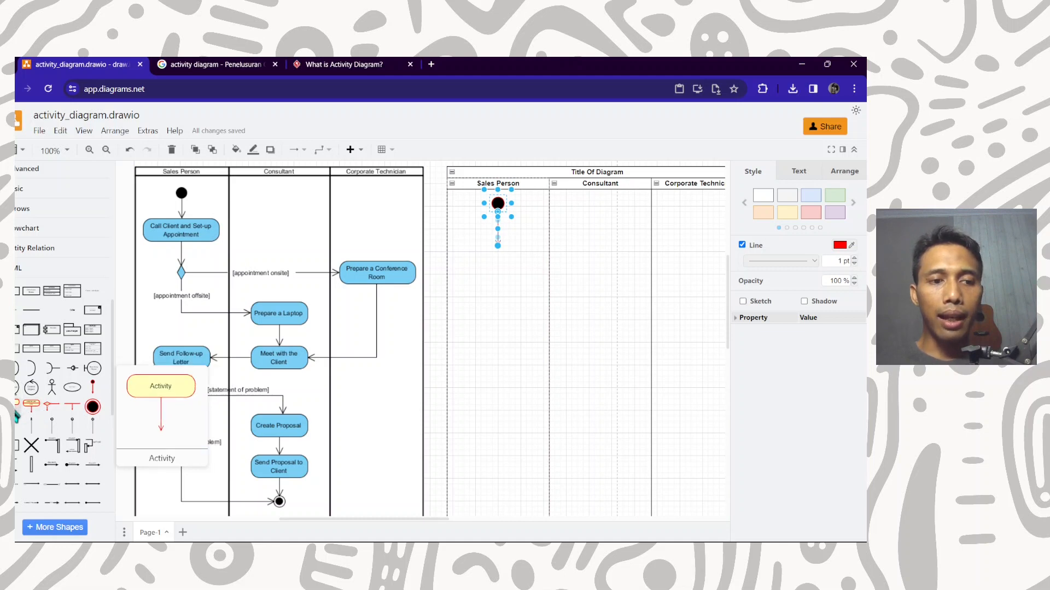
left_click_drag(17, 414, 465, 273)
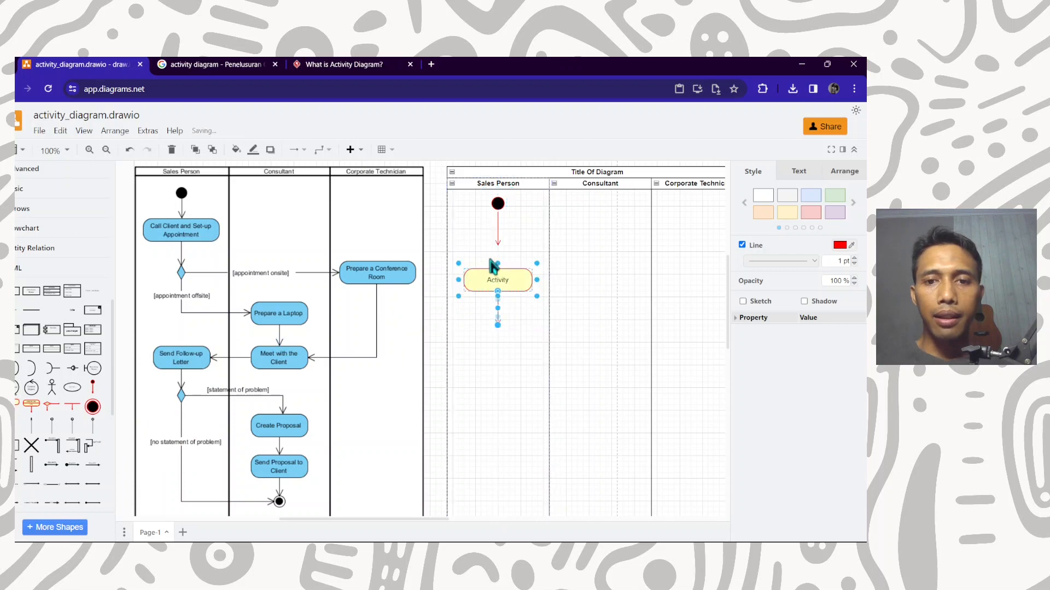
left_click(498, 250)
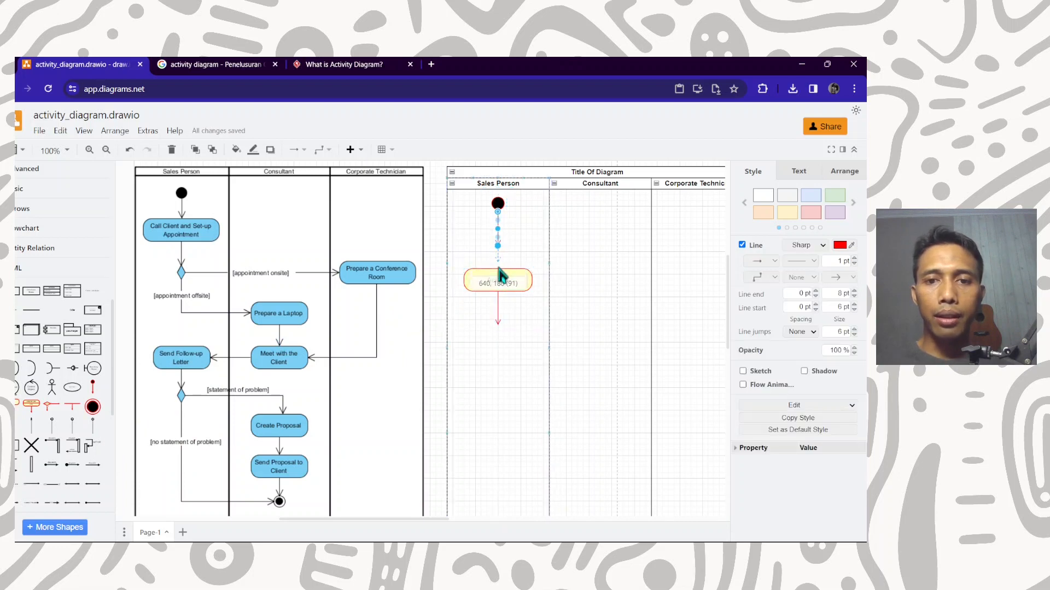
left_click(506, 282)
left_click_drag(508, 285, 506, 238)
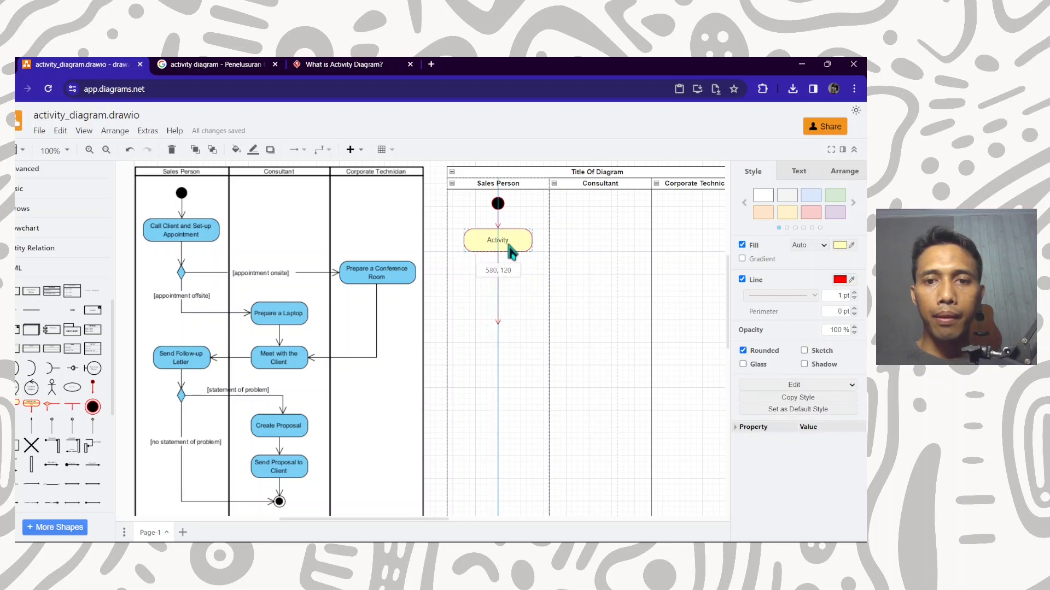
left_click(483, 323)
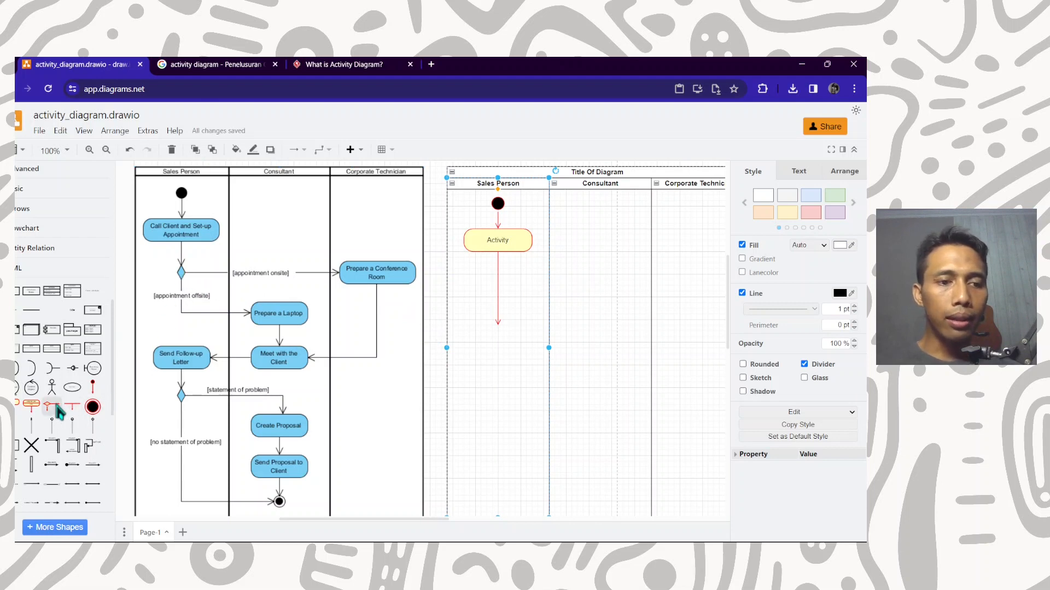
Step: Place a UML Condition node below the Sales Person activity, connect the activity's arrow to it and shorten the gap between them
mouse_move(53, 406)
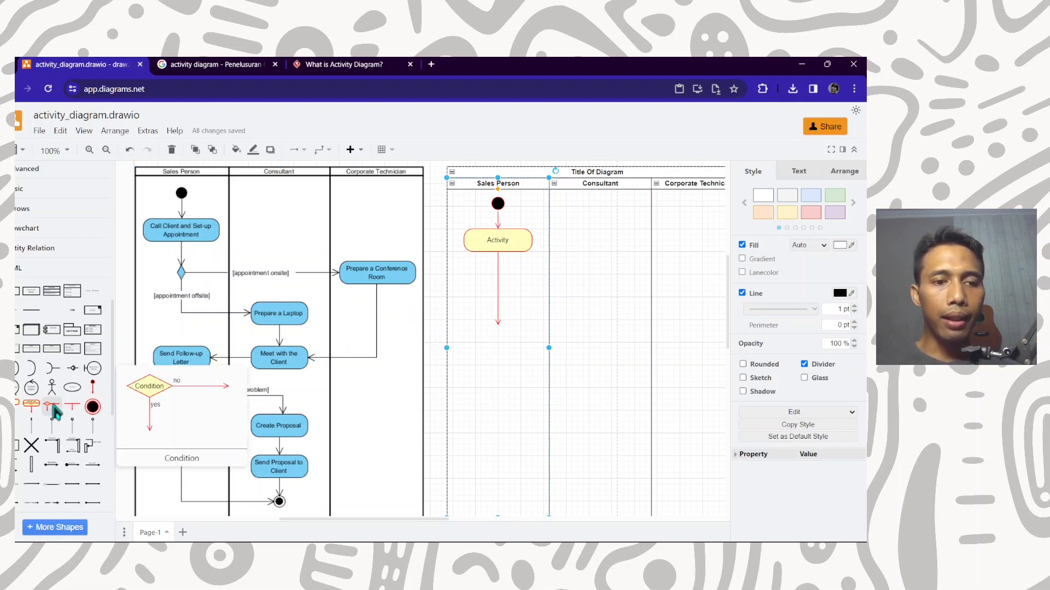
left_click_drag(53, 411, 477, 352)
left_click(497, 301)
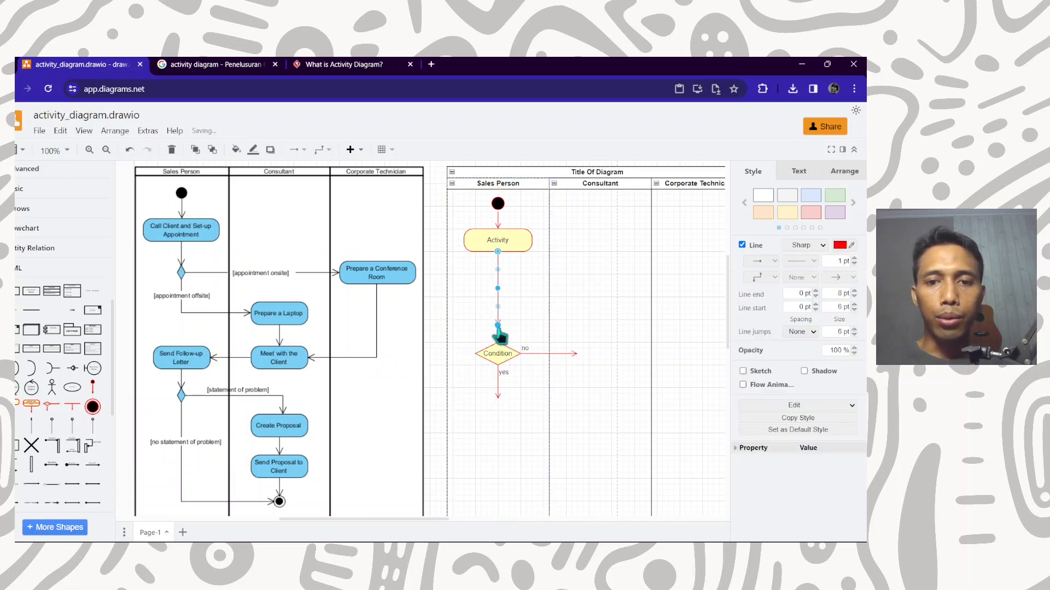
left_click_drag(497, 352, 498, 287)
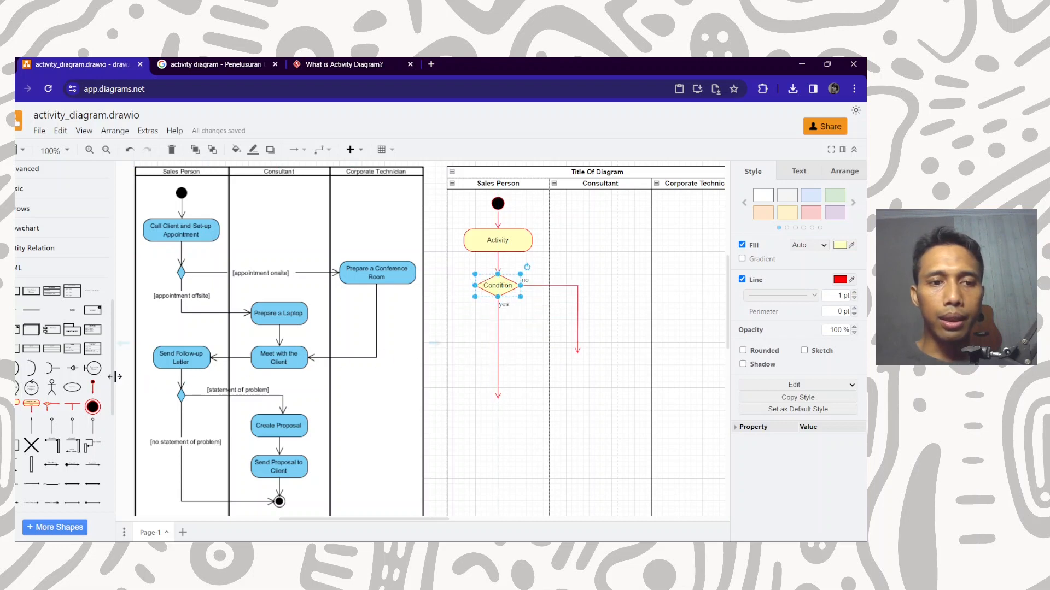
Step: Add an Activity node in the Corporate Technician lane level with the Condition and connect the Condition's no branch to it
mouse_move(21, 409)
left_click_drag(115, 410, 667, 280)
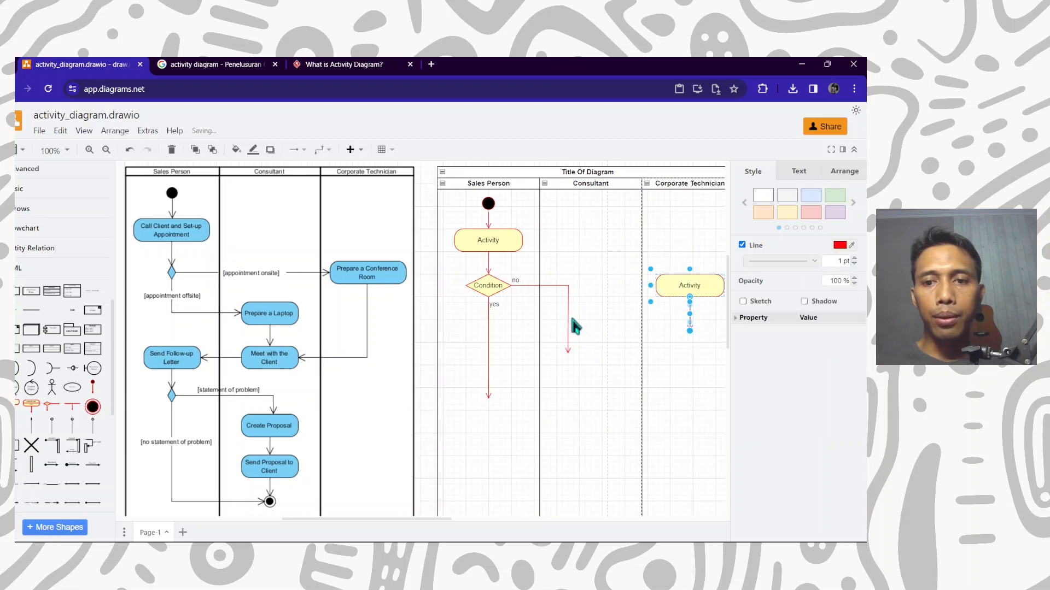
left_click(568, 316)
left_click_drag(567, 348, 661, 285)
left_click(688, 285)
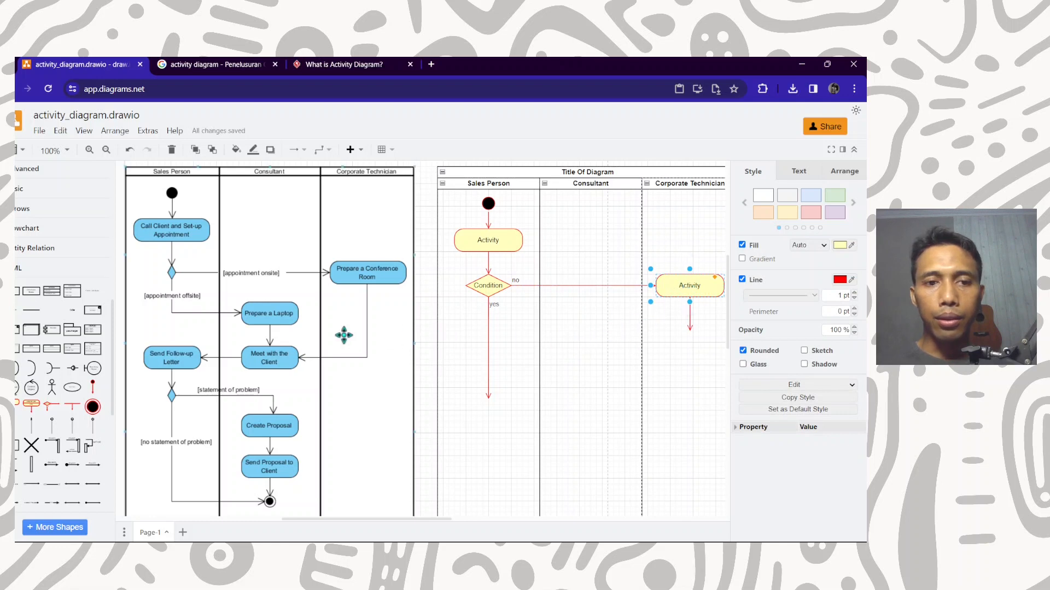
Step: Add an Activity node in the Consultant lane just below the Condition's level and connect the Condition's yes branch to it
left_click_drag(31, 406, 556, 309)
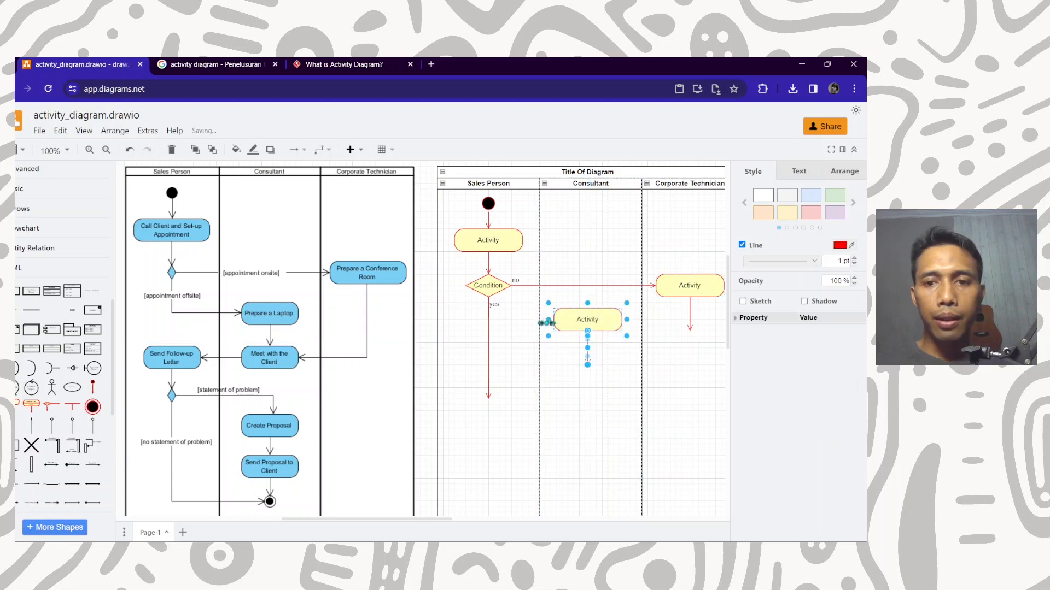
left_click(487, 351)
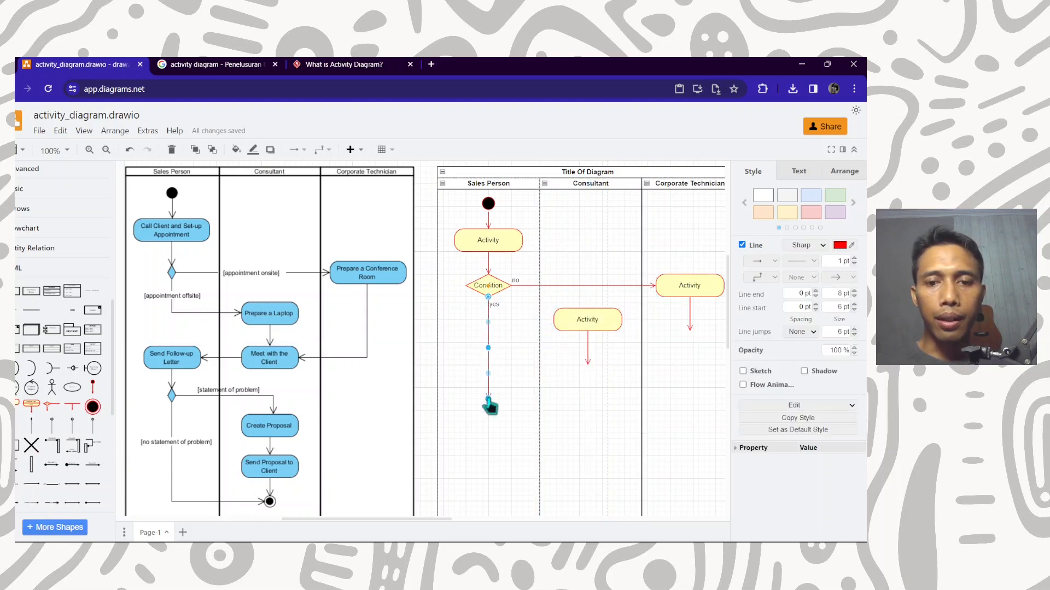
left_click_drag(489, 405, 484, 307)
left_click(494, 350)
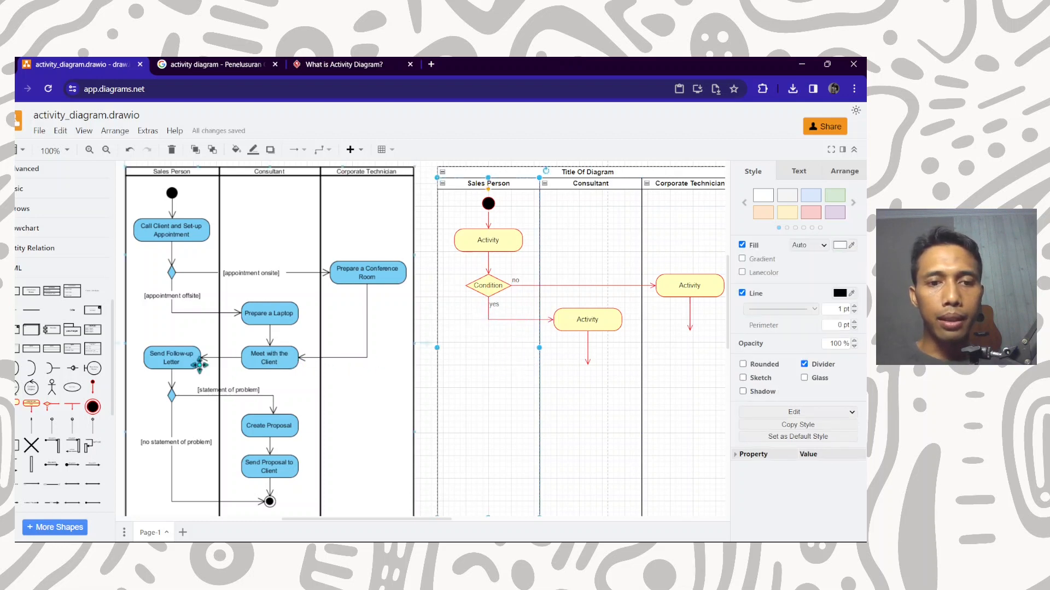
Step: Place a second Activity node below the first one in the Consultant lane, joined to the first activity's arrow
mouse_move(20, 407)
left_click_drag(19, 407, 602, 380)
left_click(589, 345)
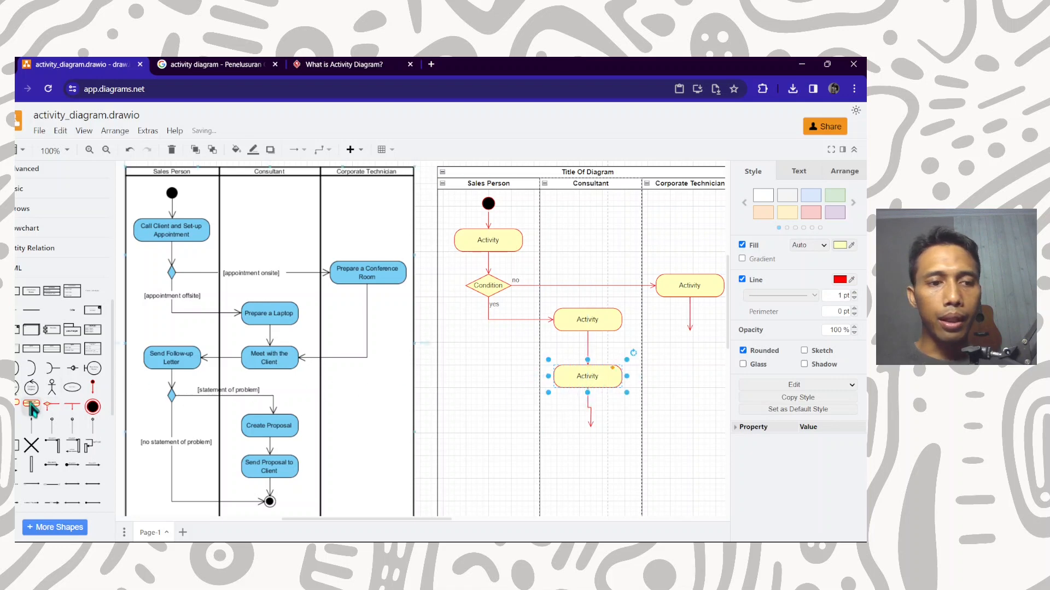
Step: Add an Activity in the Sales Person lane beside the second Consultant activity and connect that Consultant activity's arrow to it
left_click_drag(31, 409, 459, 370)
left_click(591, 427)
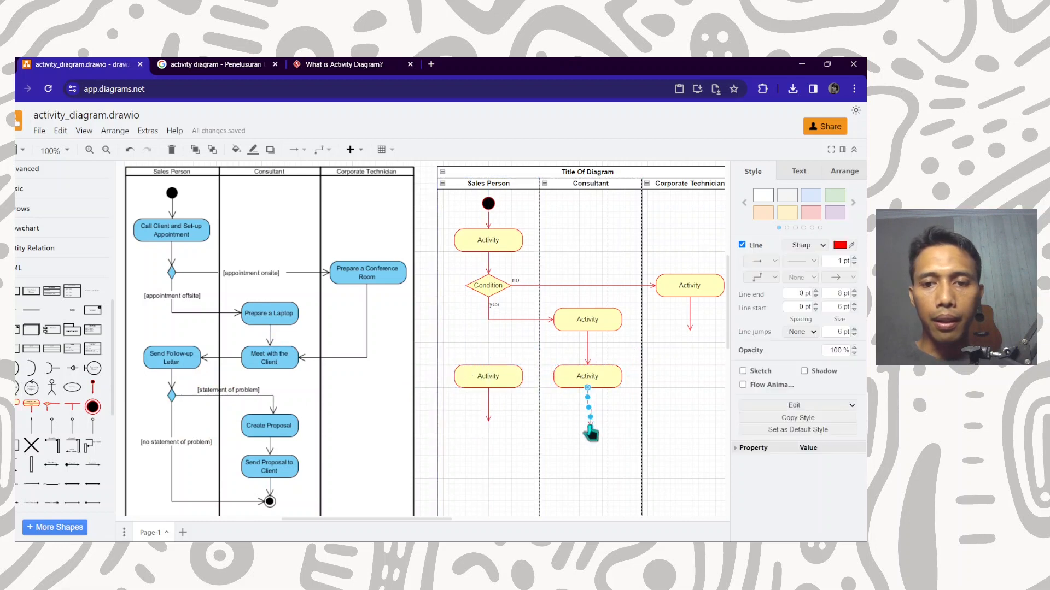
left_click_drag(590, 427, 522, 378)
left_click(552, 430)
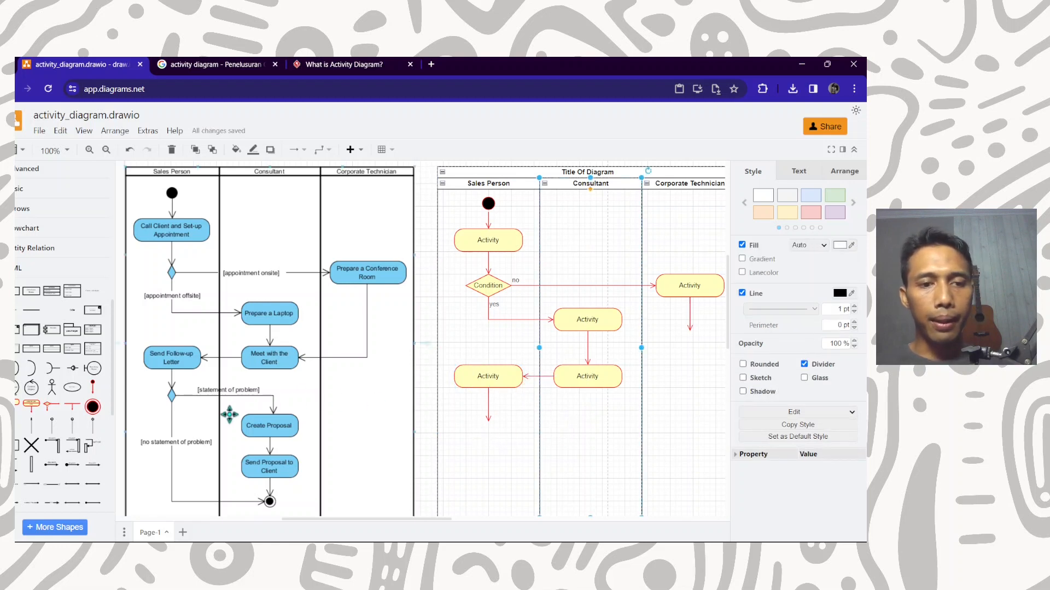
Step: Place a second Condition node below the lower Sales Person activity and connect the activity's arrow to it
scroll(173, 397, "down", 1)
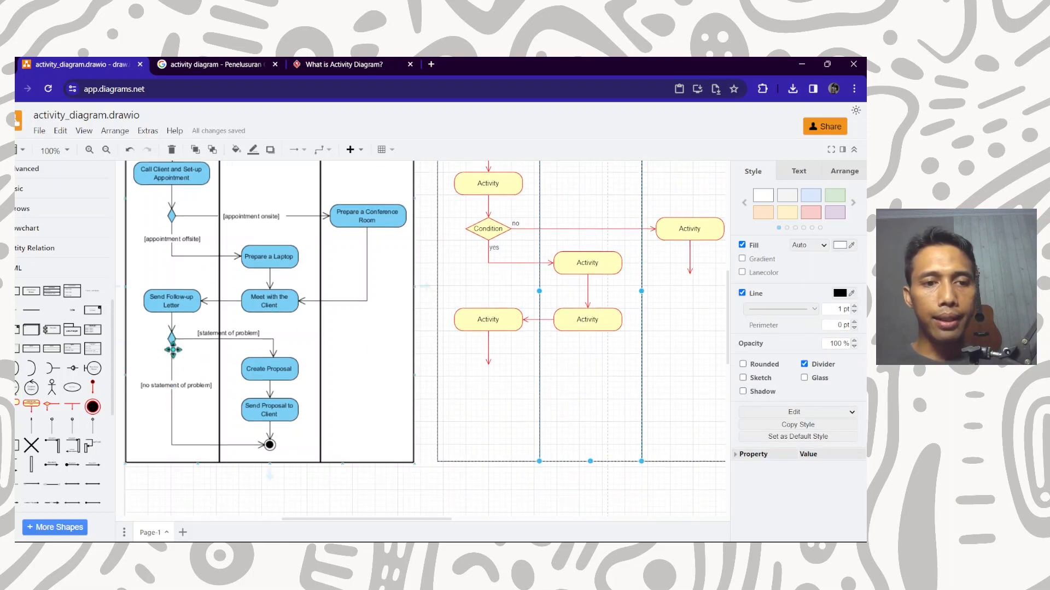
mouse_move(47, 408)
left_click_drag(48, 408, 489, 382)
left_click(487, 352)
left_click(491, 392)
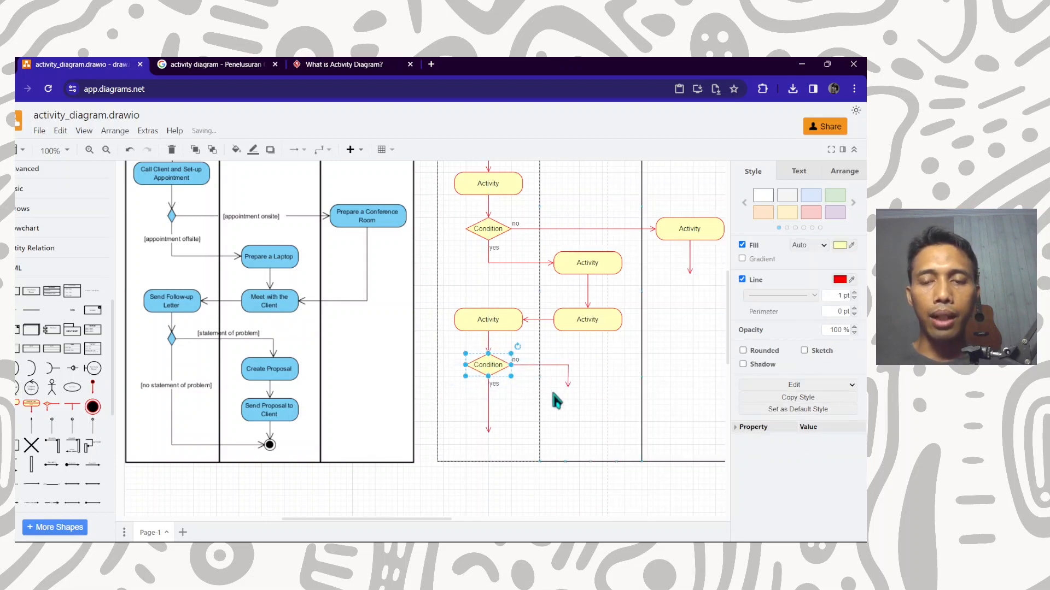
left_click(497, 481)
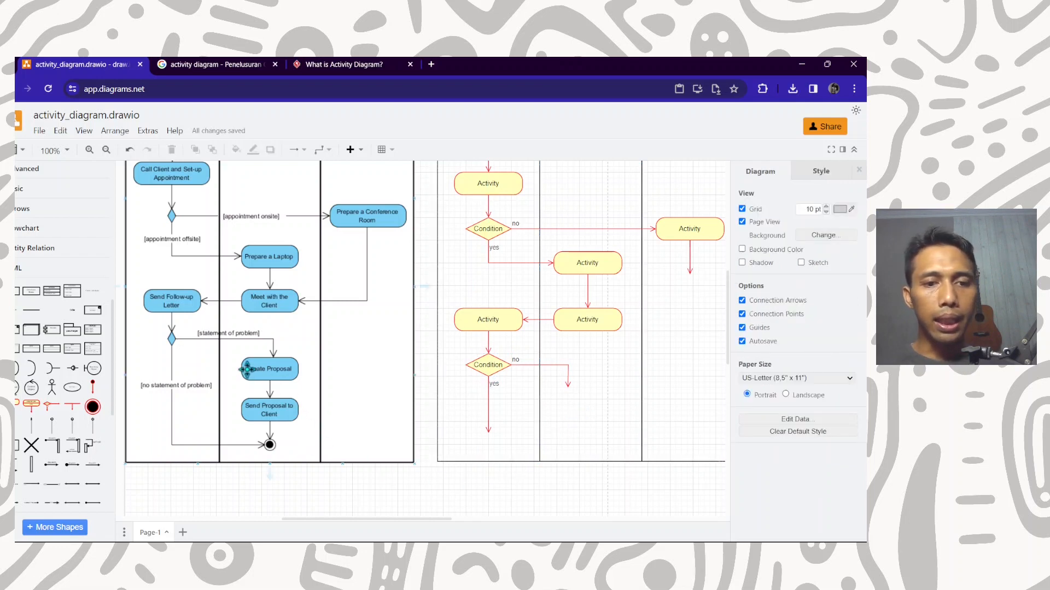
Step: Add two more Activity nodes down the Consultant lane, connecting the second Condition's no branch to the upper one and its arrow to the lower
left_click_drag(31, 406, 554, 358)
left_click(535, 364)
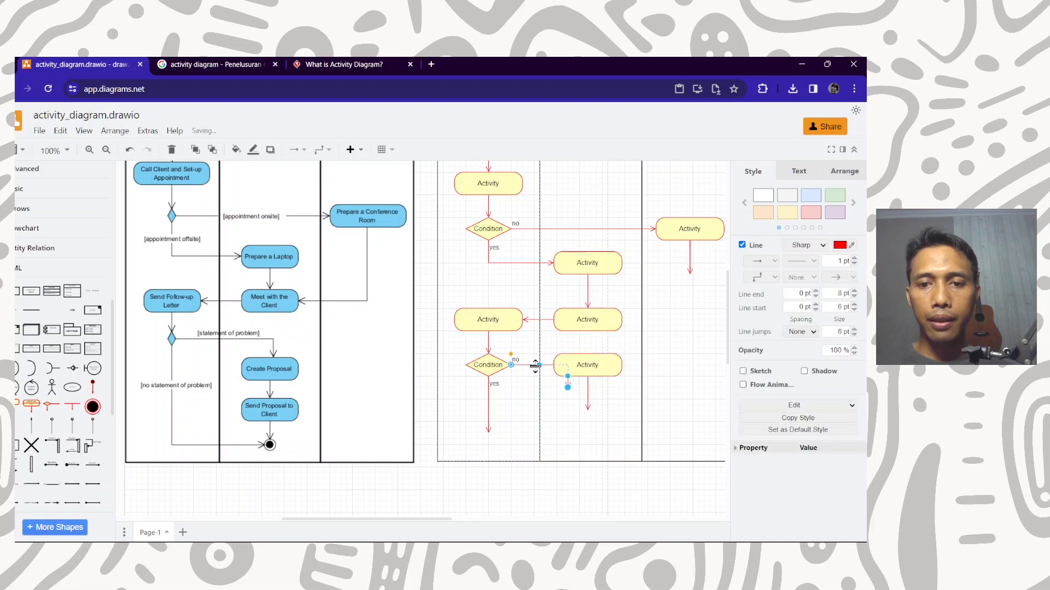
left_click_drag(566, 393, 554, 365)
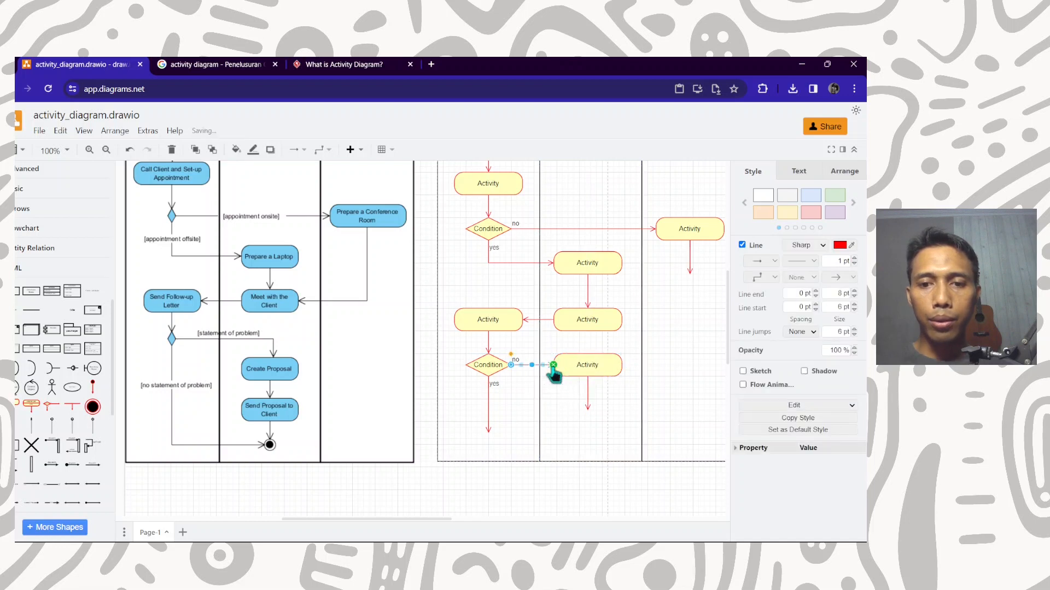
left_click(570, 410)
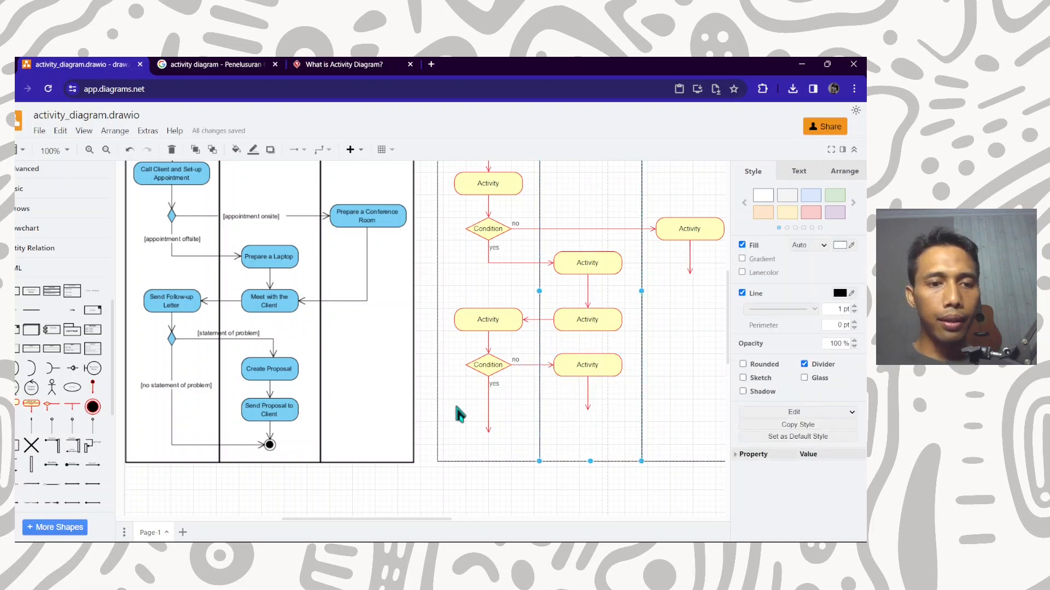
left_click_drag(31, 405, 597, 422)
left_click(584, 403)
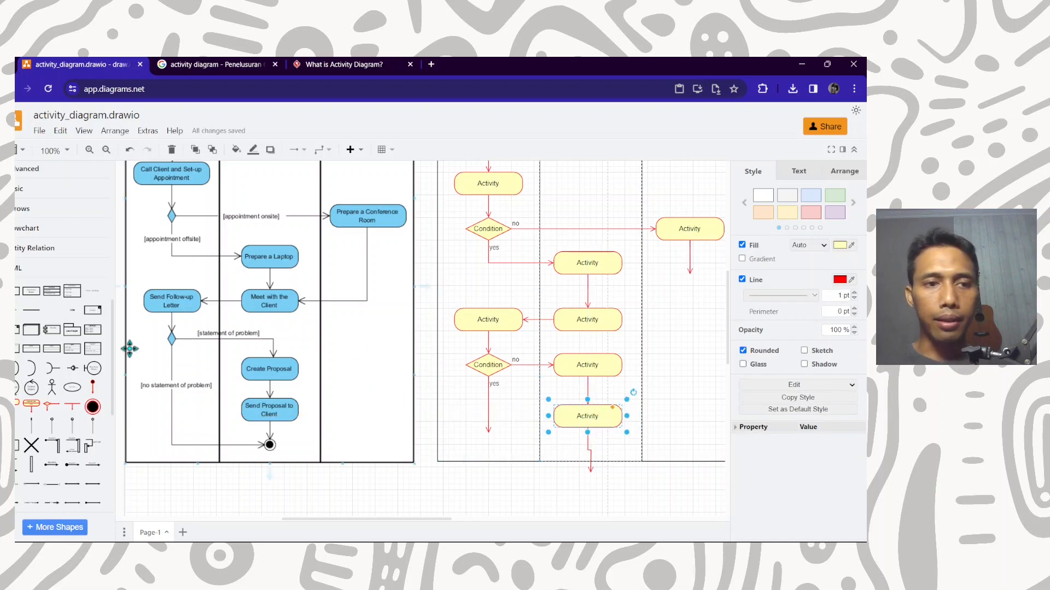
Step: Place a UML End node centred below the last Consultant activity and attach that activity's arrow to it
mouse_move(94, 407)
left_click_drag(94, 408, 577, 452)
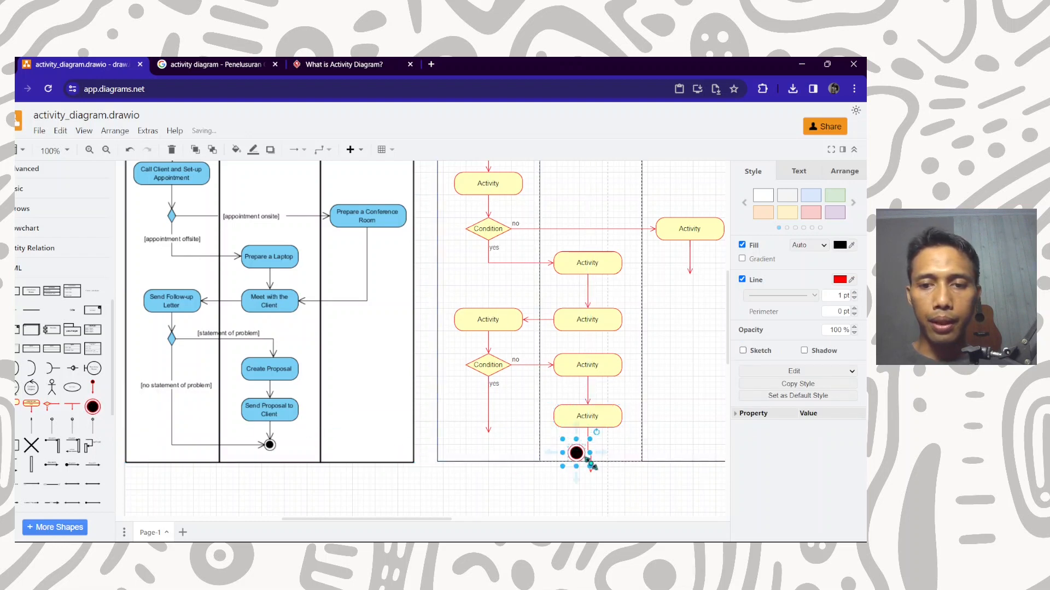
left_click(608, 441)
left_click(591, 462)
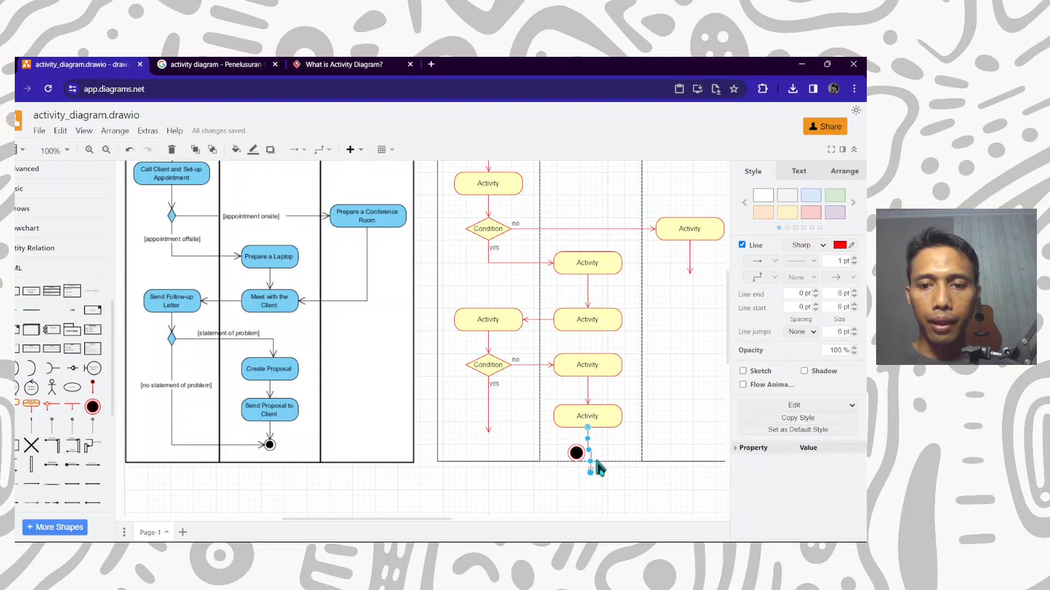
mouse_move(591, 472)
left_mouse_down()
mouse_move(579, 448)
mouse_move(588, 461)
left_mouse_up()
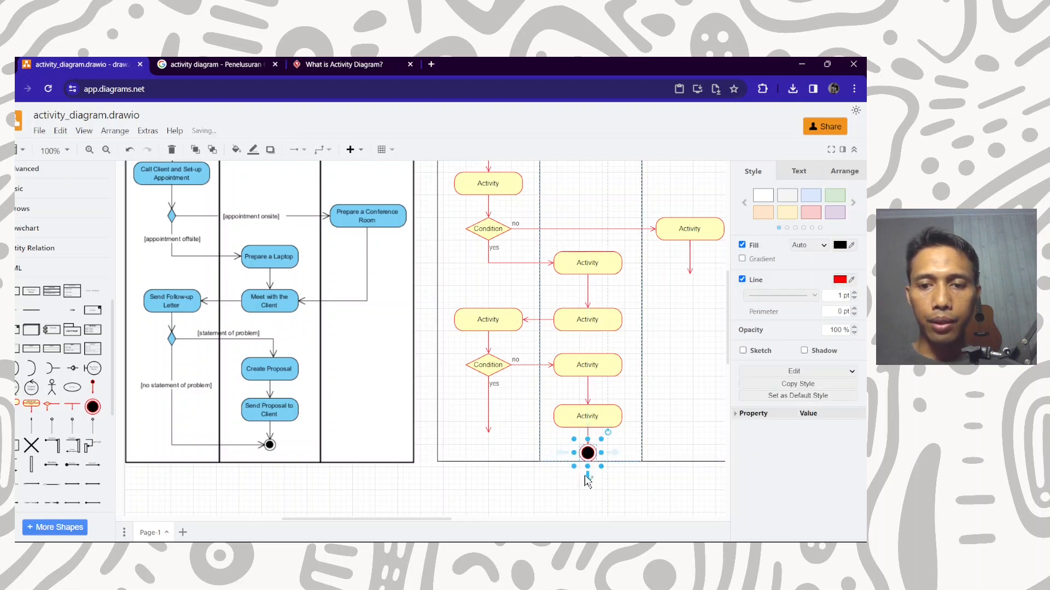
mouse_move(589, 464)
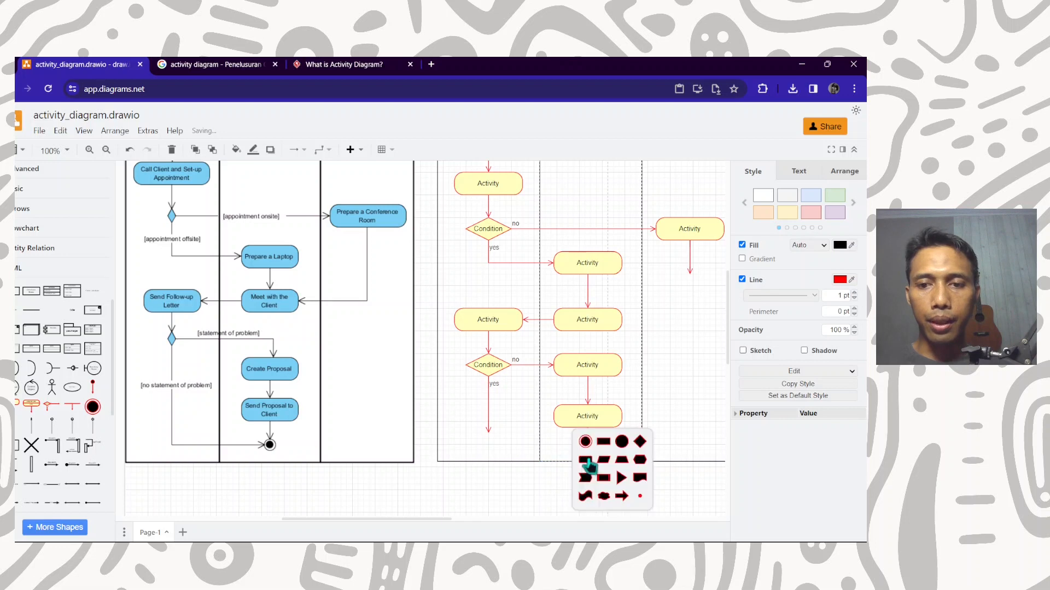
left_click(545, 508)
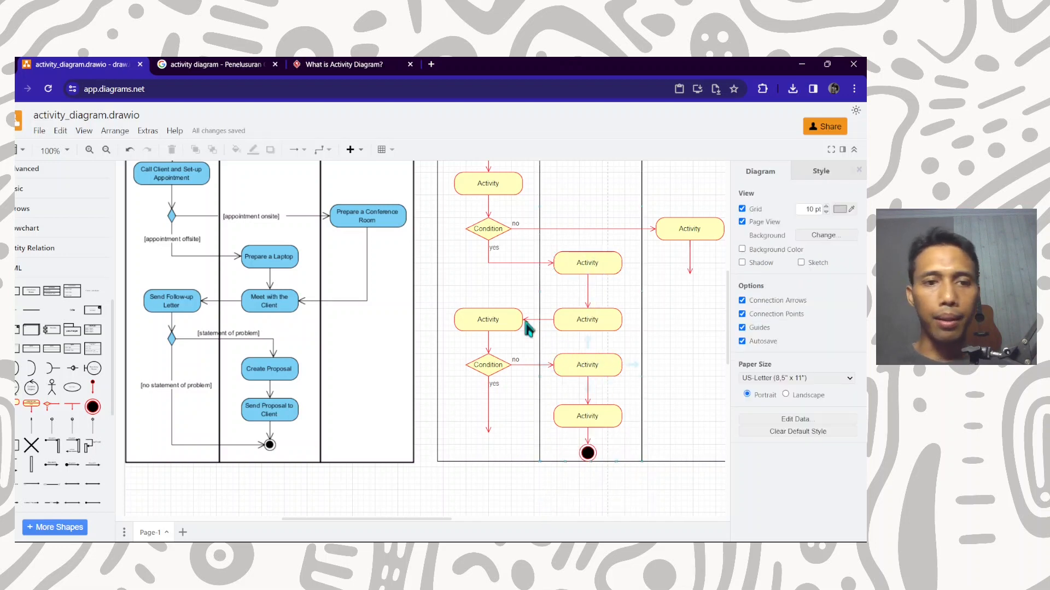
Step: Connect the Corporate Technician activity's arrow to the side of the second Consultant activity, routed from the activity's underside
left_click(690, 271)
left_click_drag(690, 274, 621, 319)
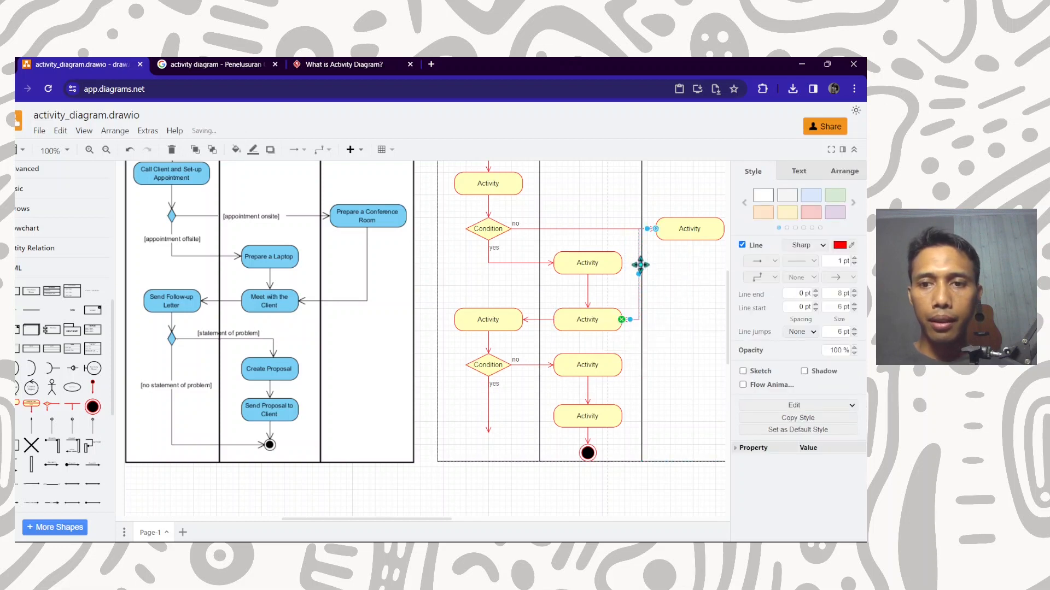
left_click_drag(677, 283, 691, 279)
left_click(685, 355)
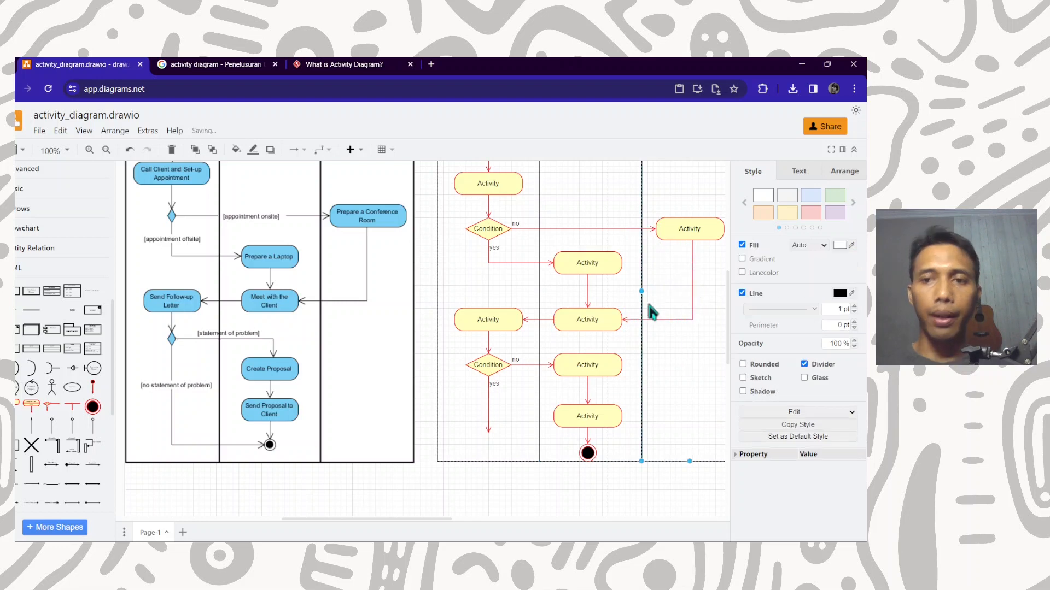
Step: Connect the lower Condition's yes branch to the End node, keeping the line leaving from the Condition's bottom point
scroll(613, 276, "down", 3)
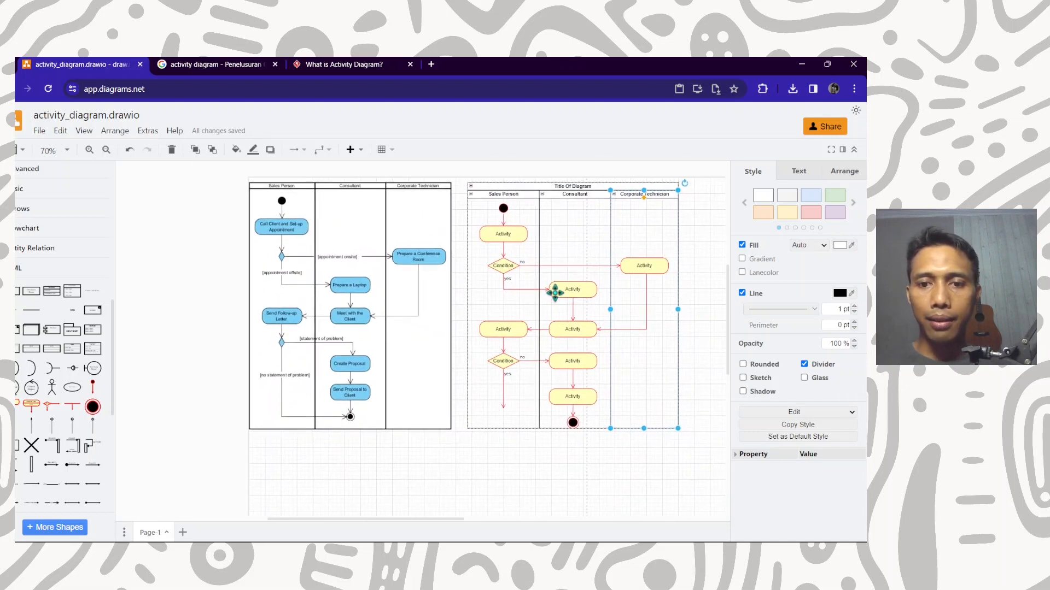
scroll(503, 359, "up", 3)
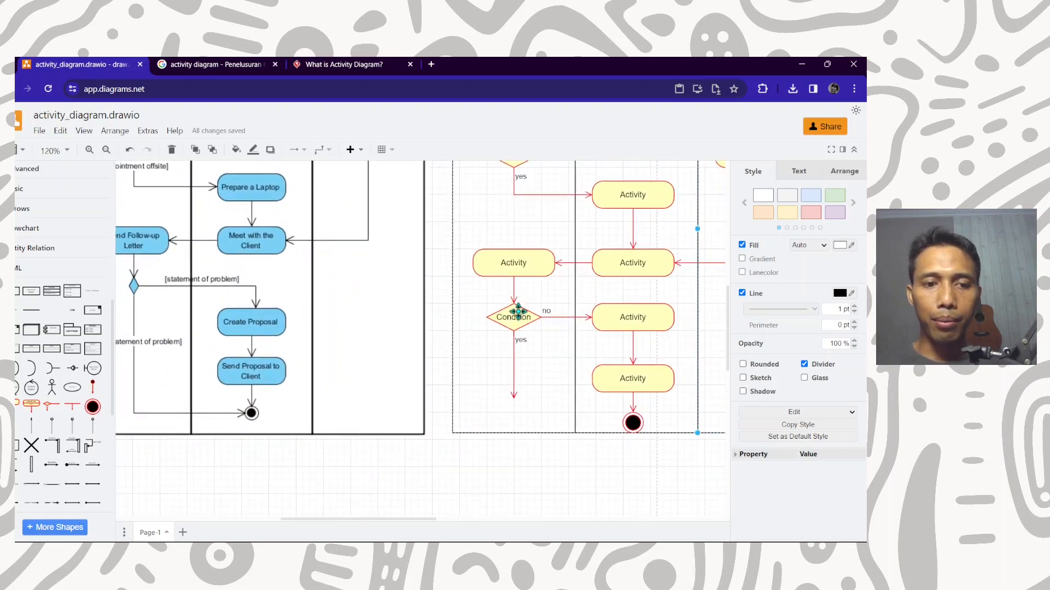
left_click(514, 369)
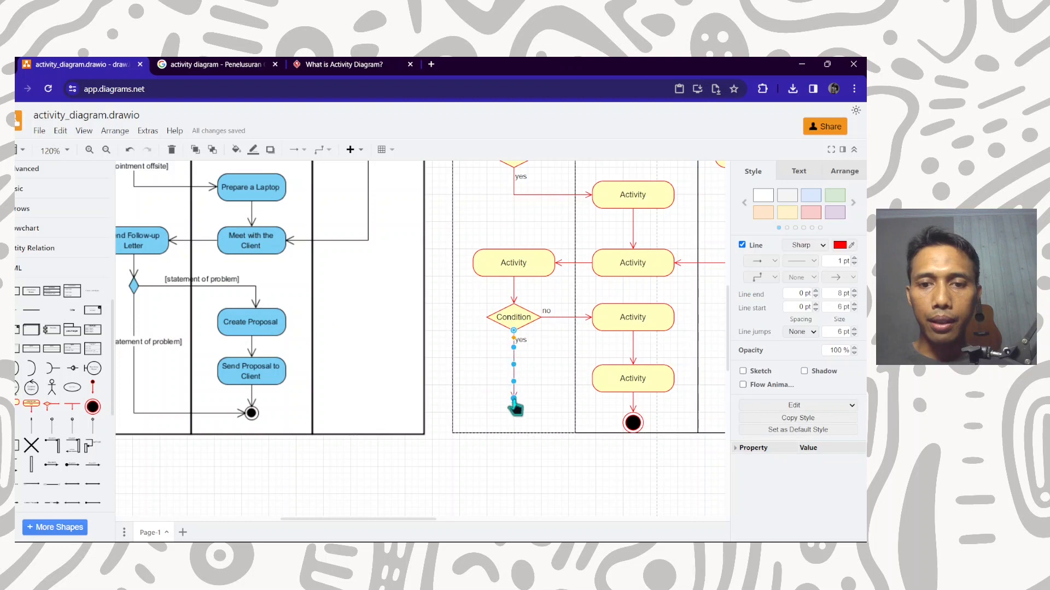
left_click_drag(513, 398, 624, 422)
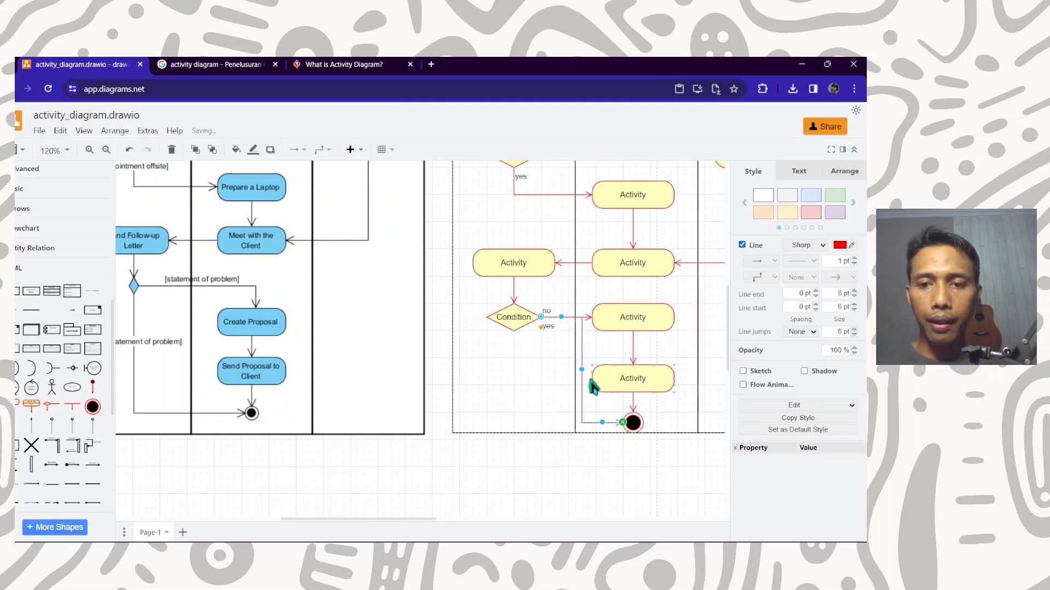
left_click_drag(521, 374, 509, 368)
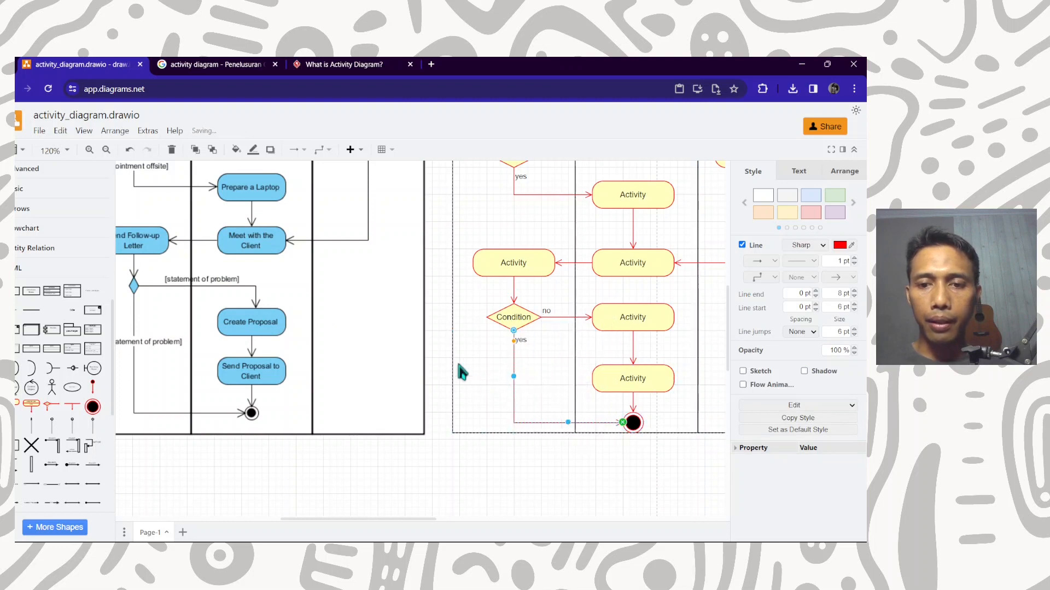
Step: Relabel the first Sales Person activity to match the reference diagram's Call Client and Set-up Appointment
scroll(448, 350, "up", 2)
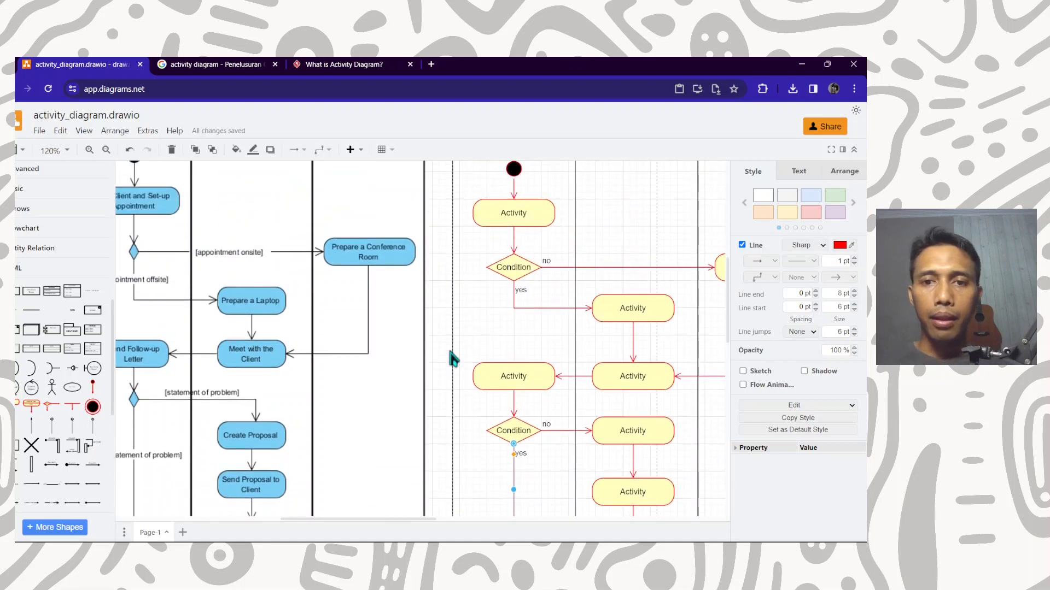
left_click_drag(404, 351, 456, 390)
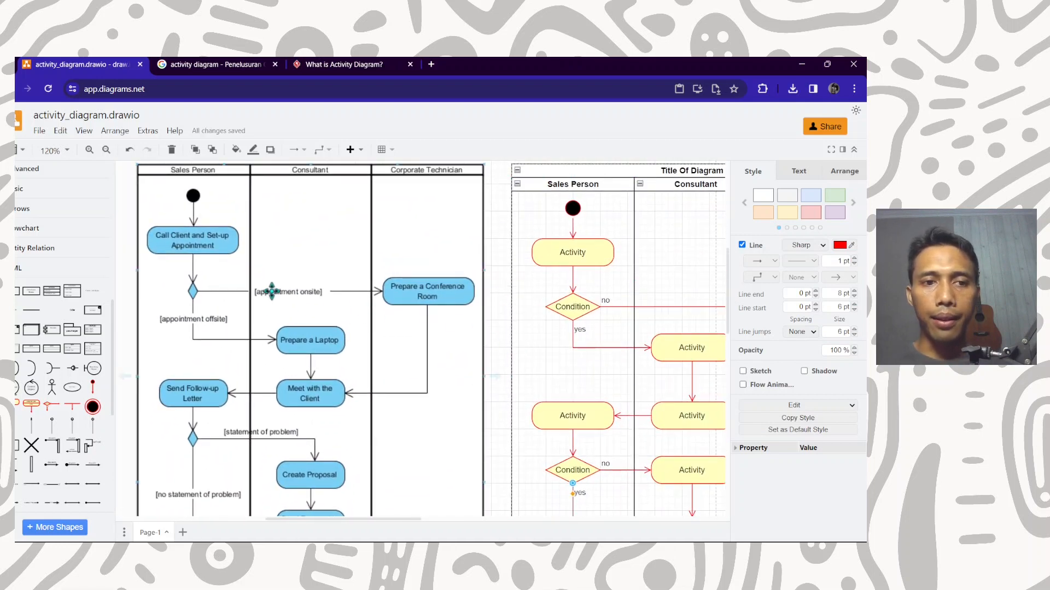
double_click(584, 261)
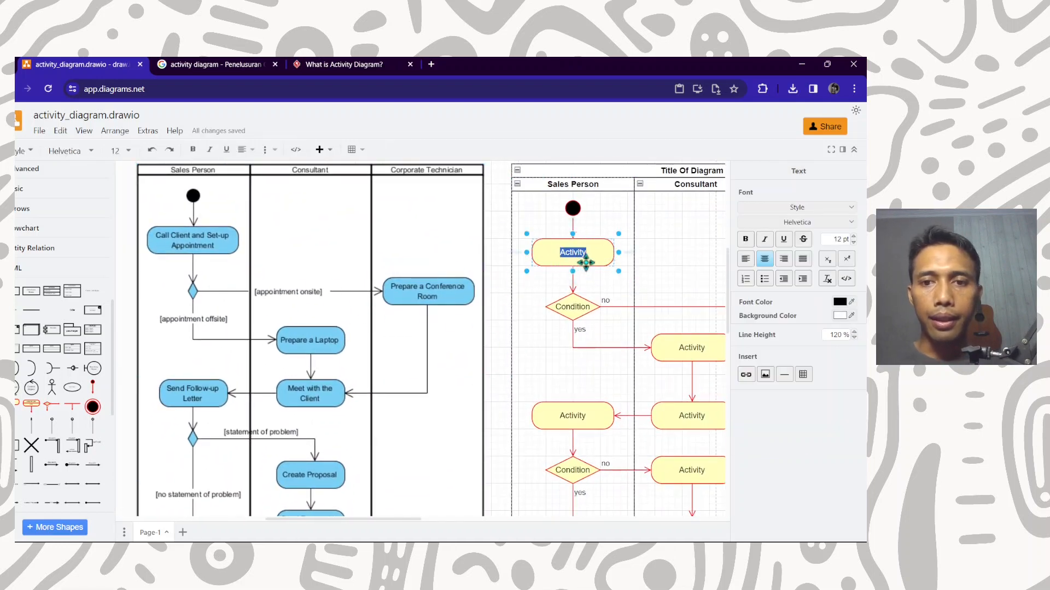
type("Call")
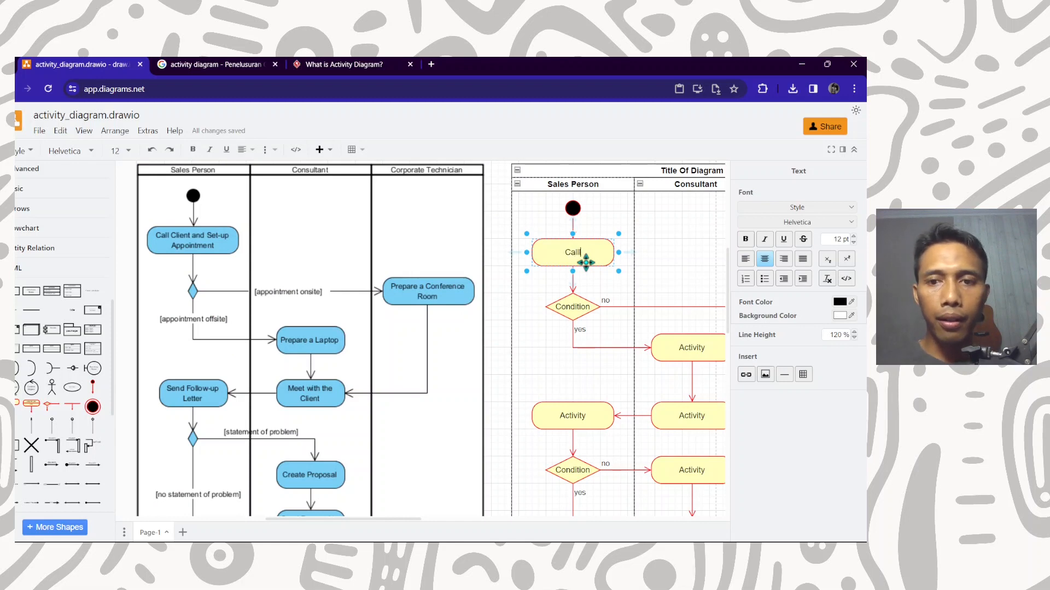